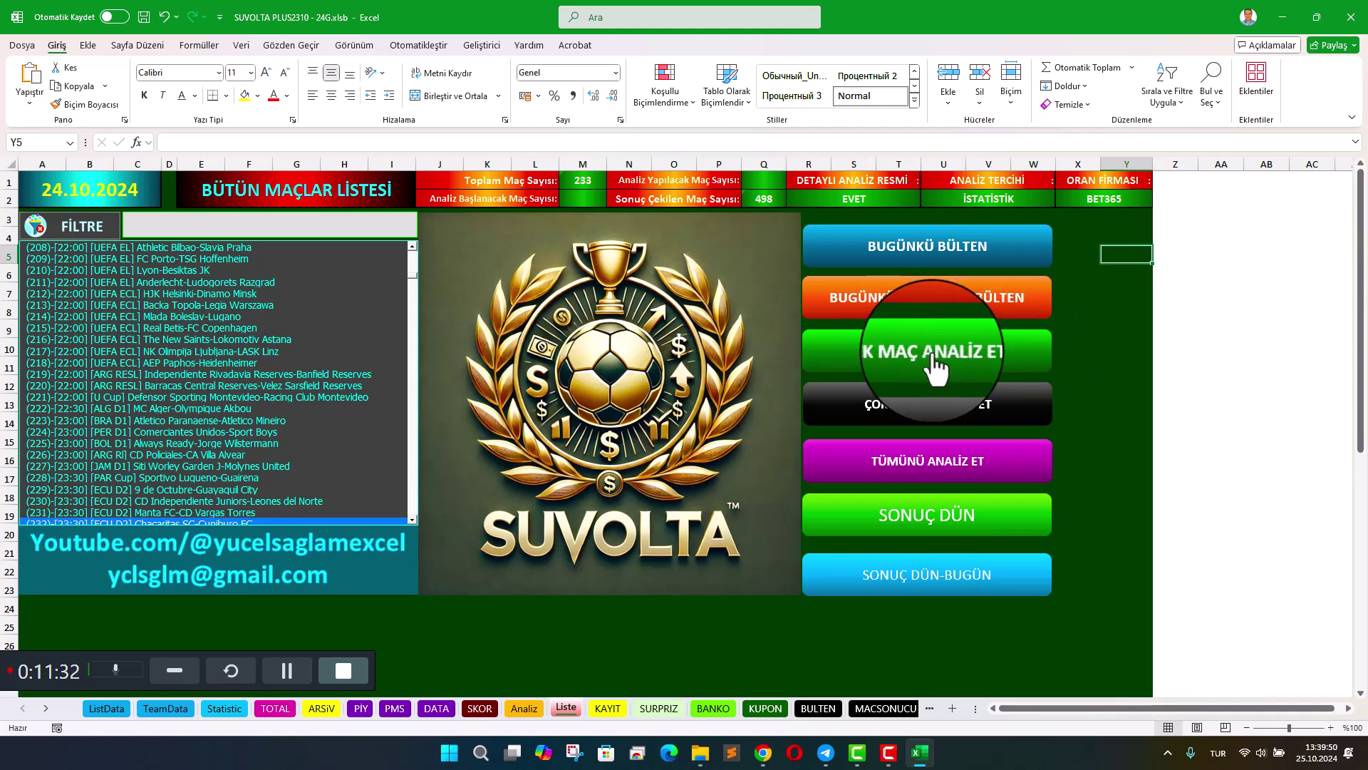
Step: Select entry 214, Mlada Boleslav-Lugano, in the Liste sheet's match list
left_click(163, 315)
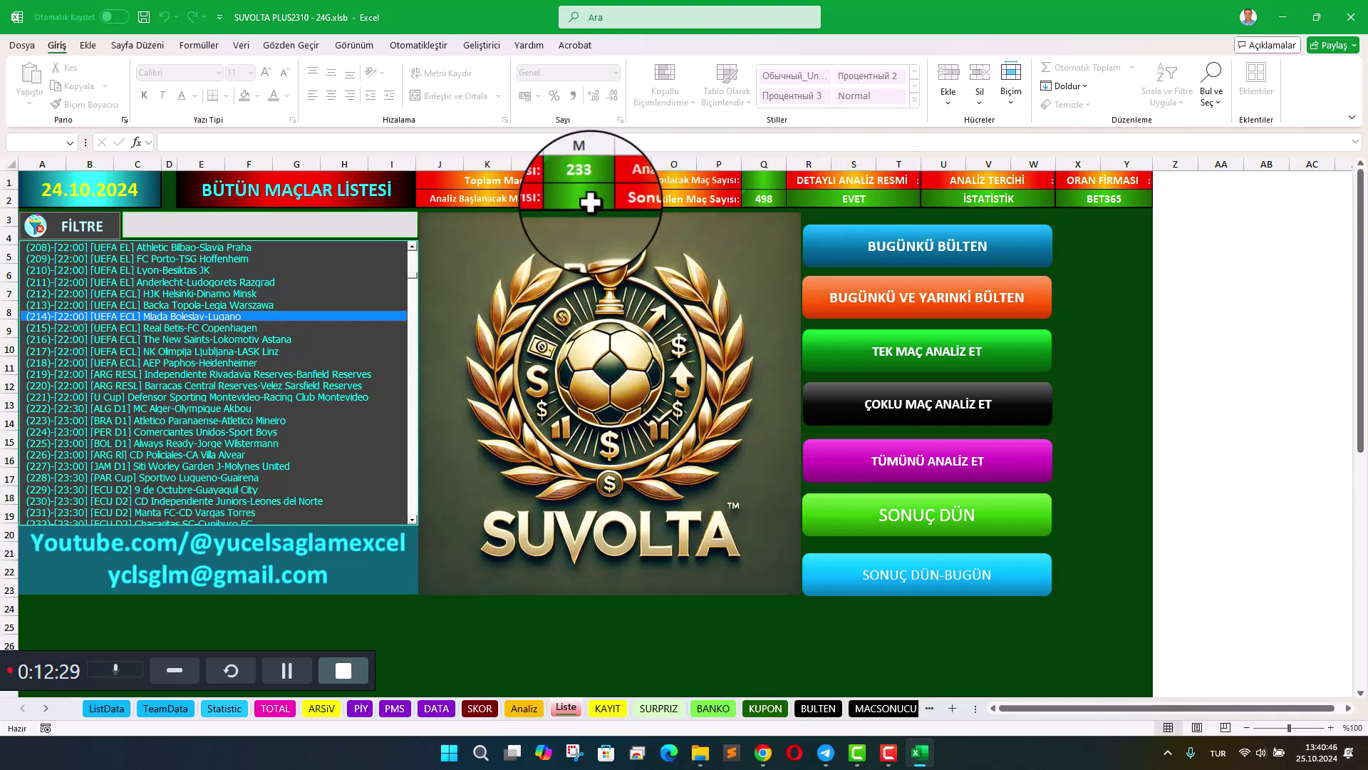
left_click(749, 179)
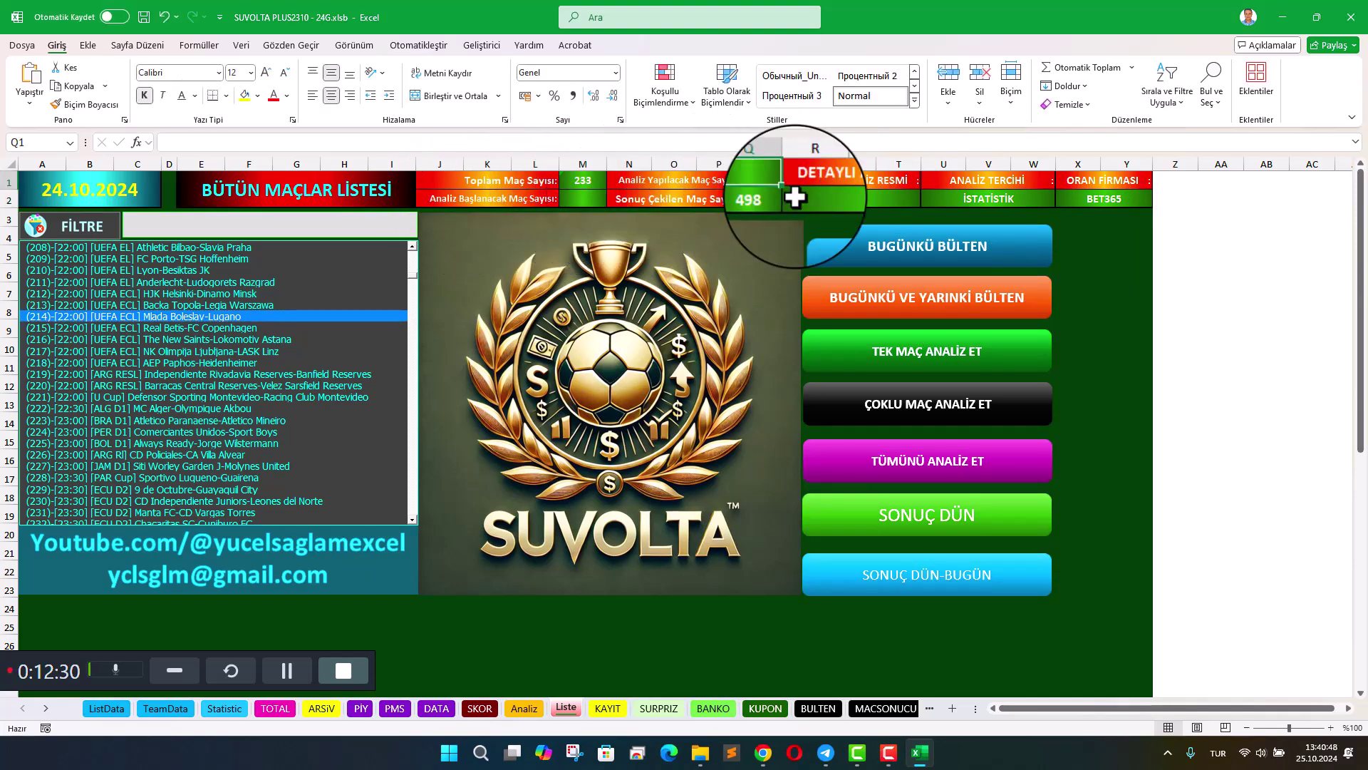
type("10")
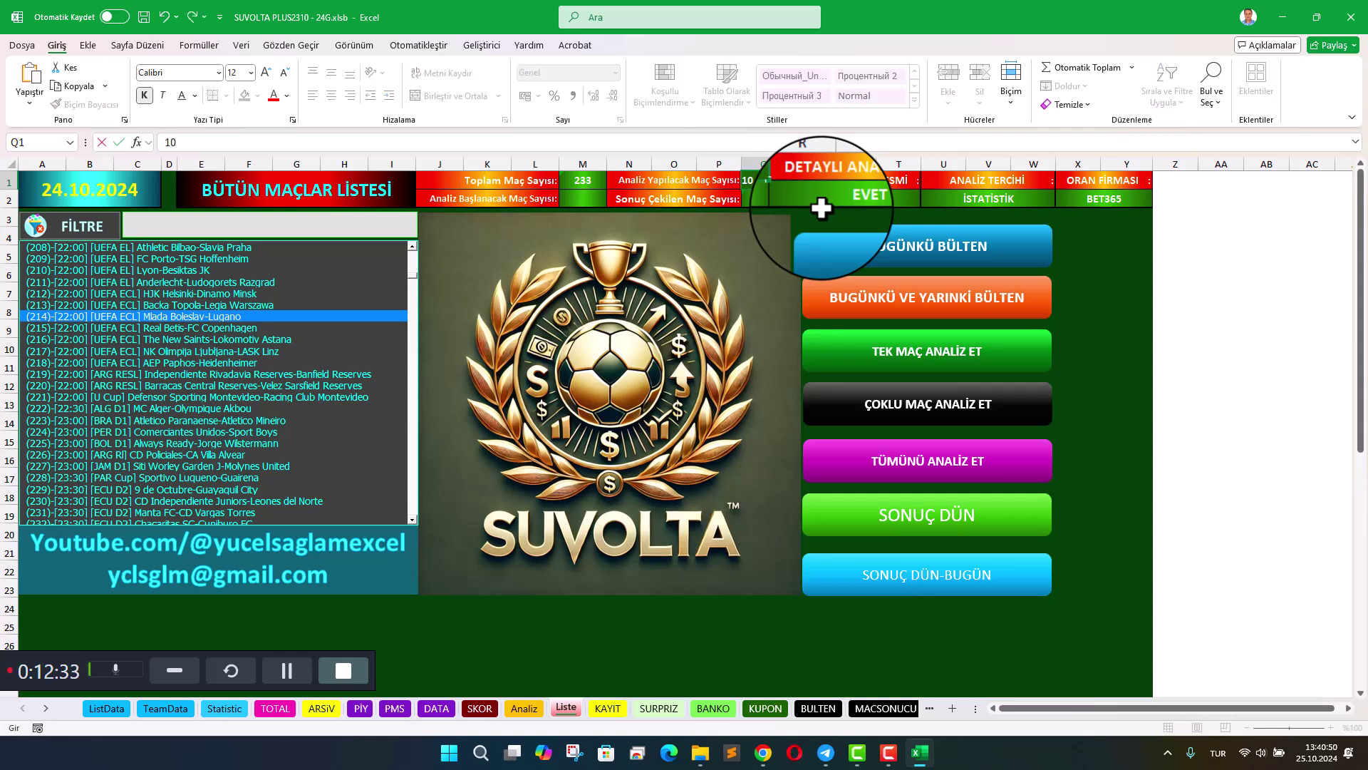
key("Return")
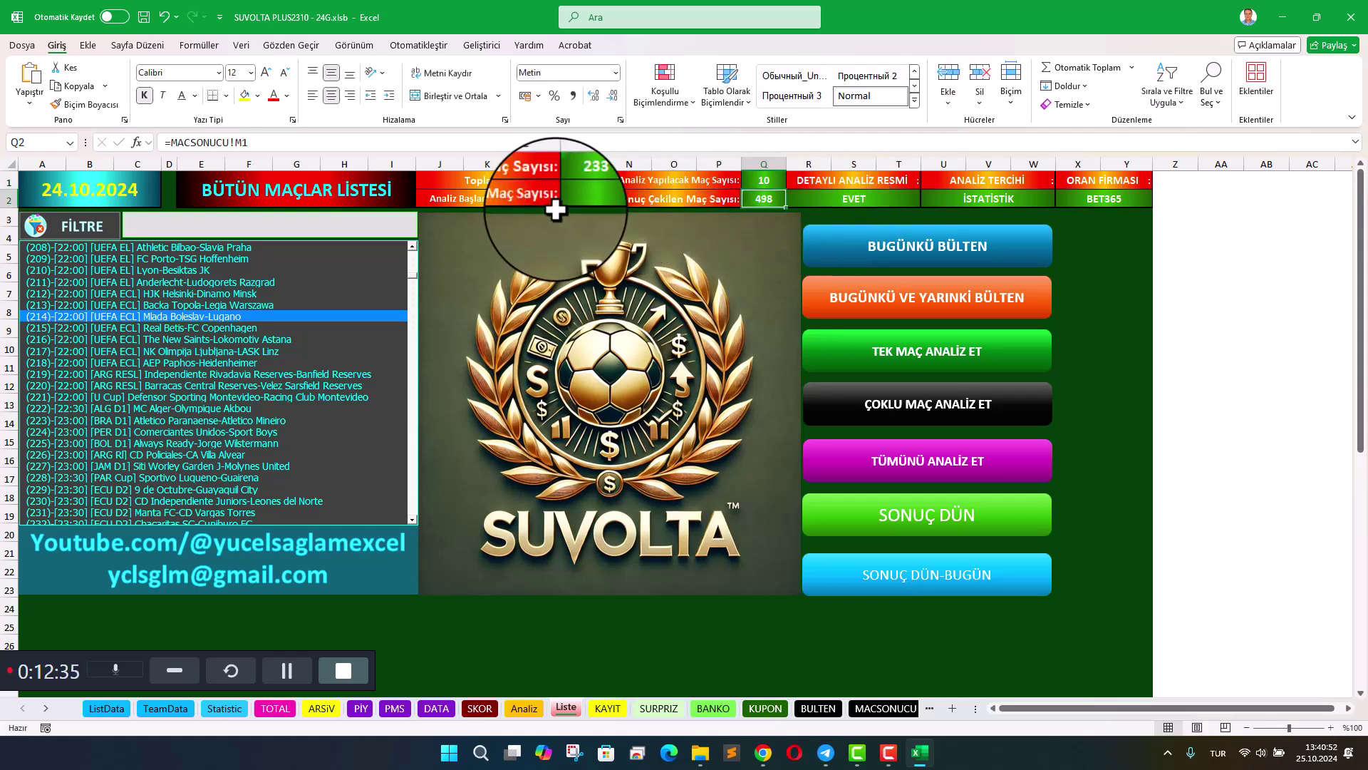
left_click(763, 183)
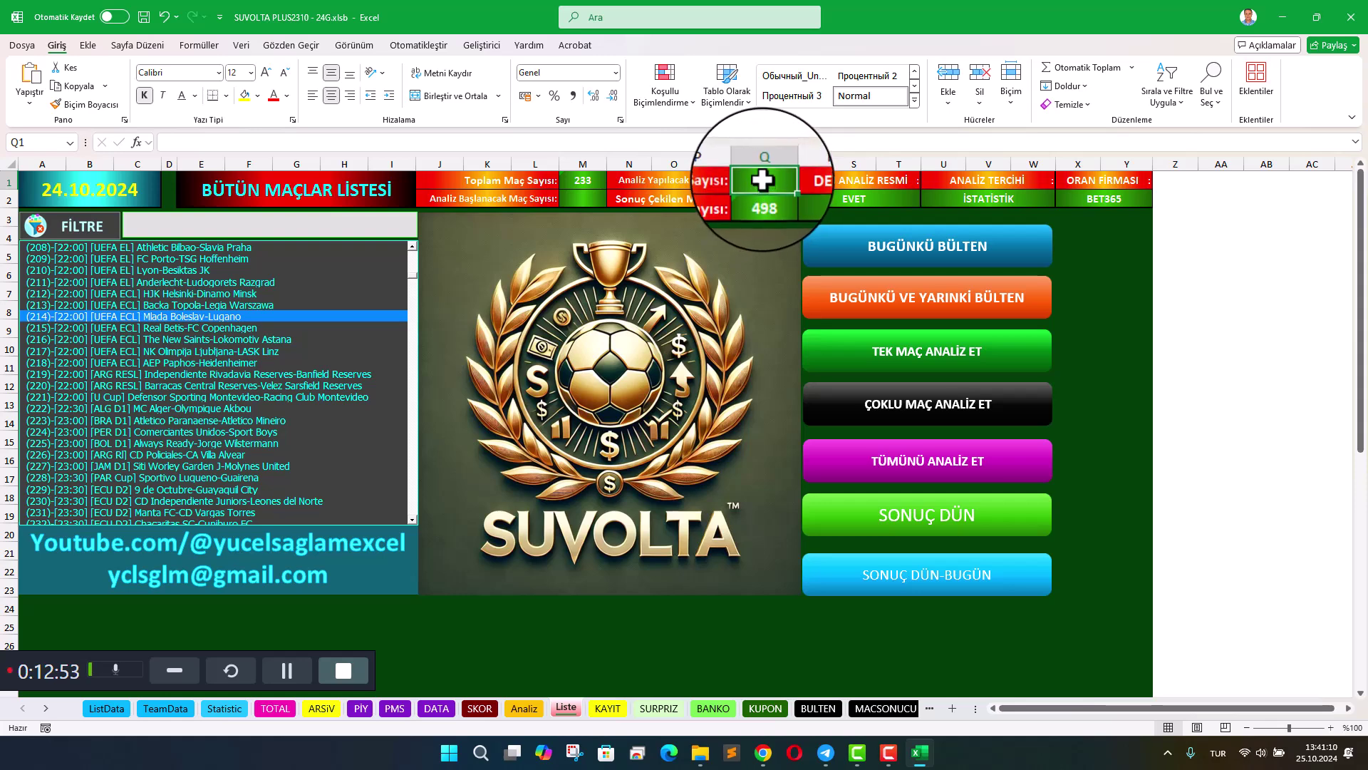
type("500")
key("Return")
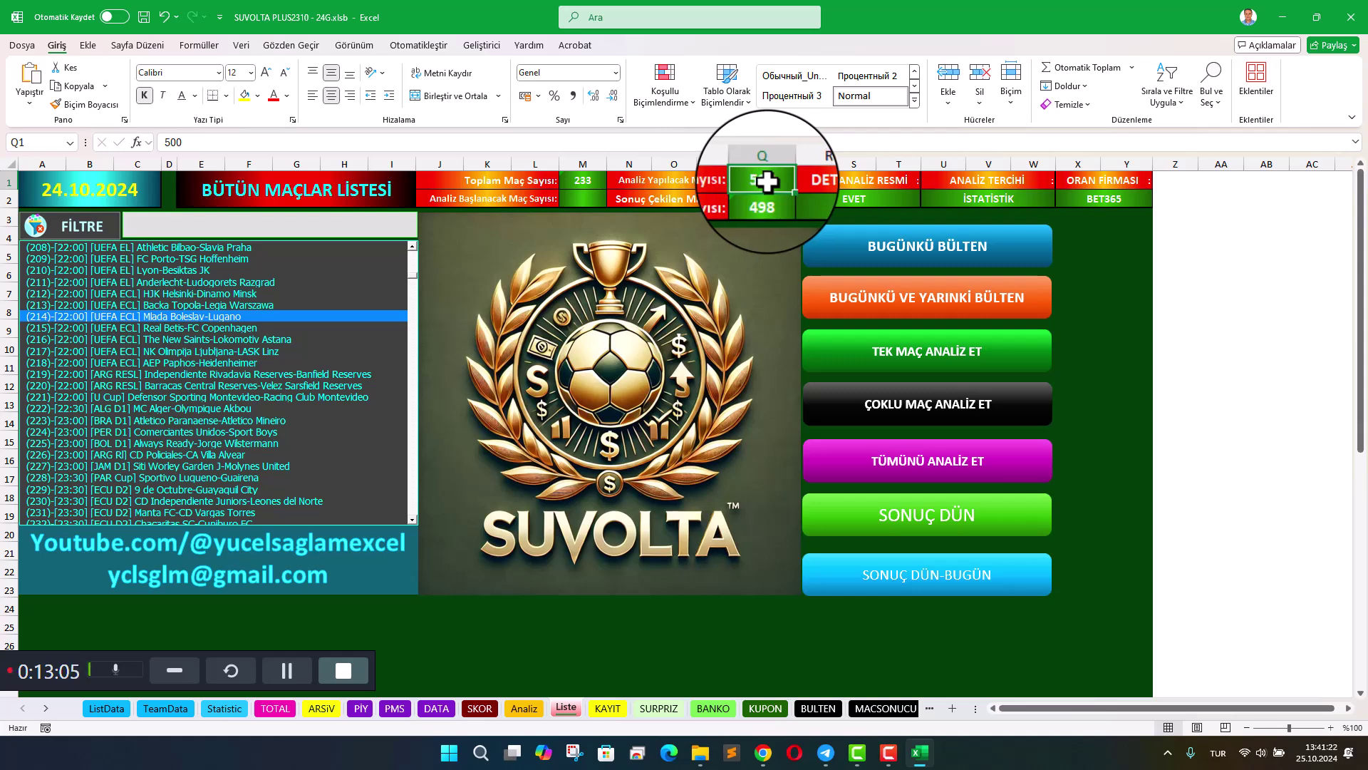
key("Delete")
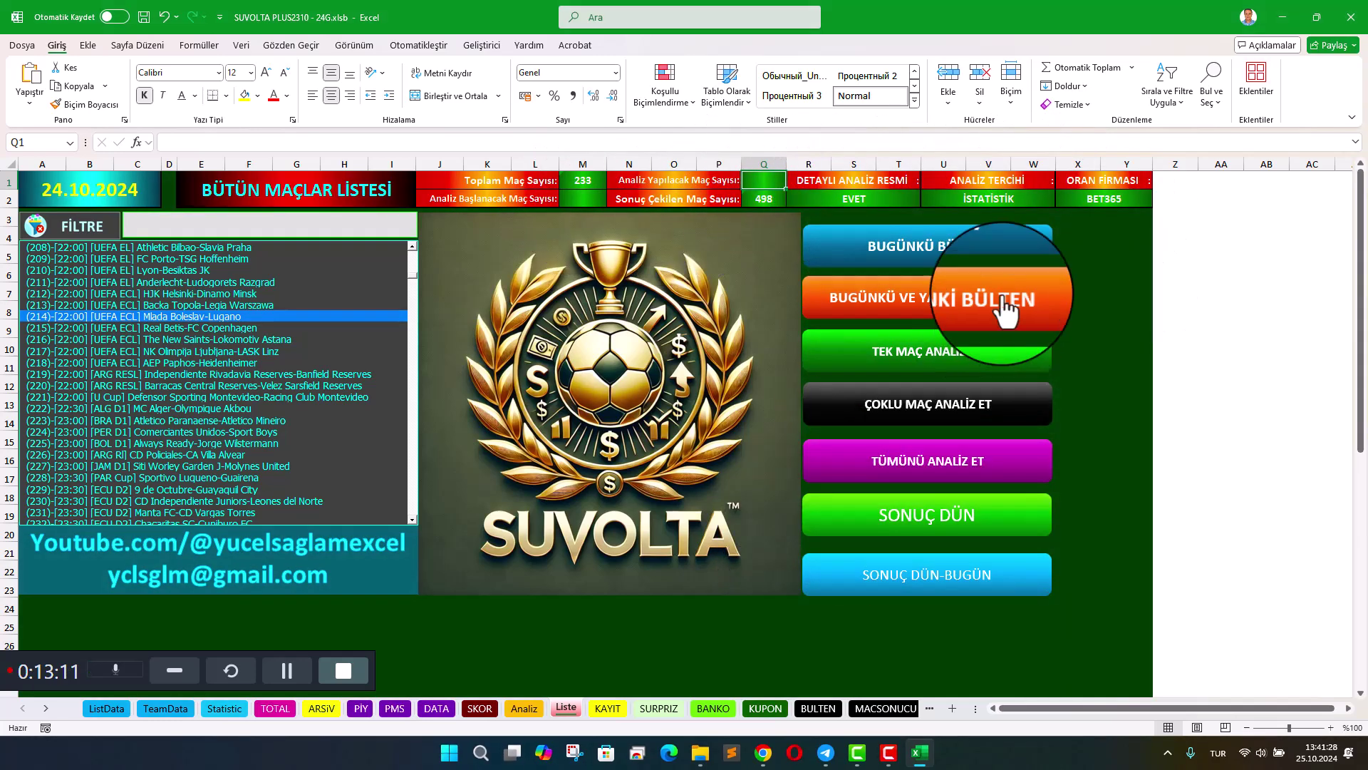
Step: Change the U2 analysis preference from İSTATİSTİK to KARMA and view the Analiz sheet's Chacaritas SC–Cuniburo FC card
left_click(1004, 199)
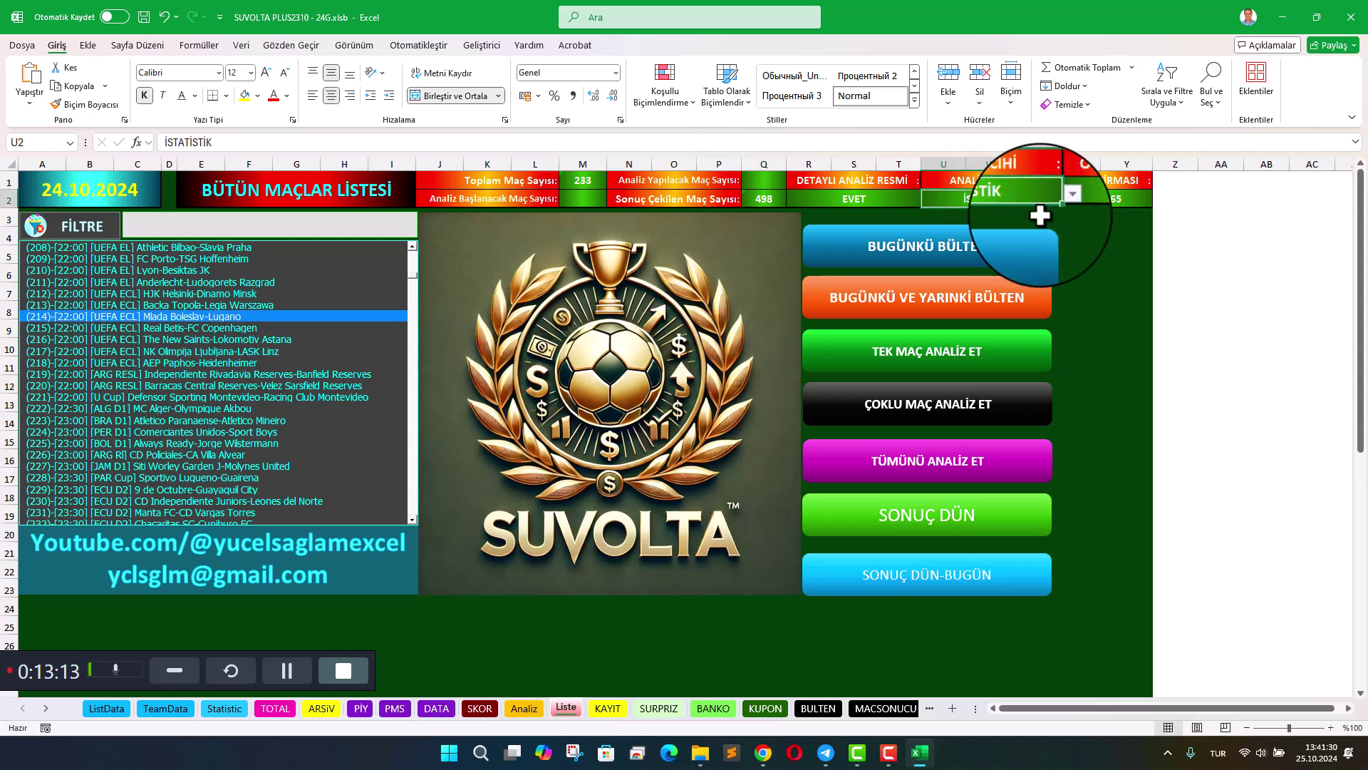
left_click(1063, 202)
left_click(995, 217)
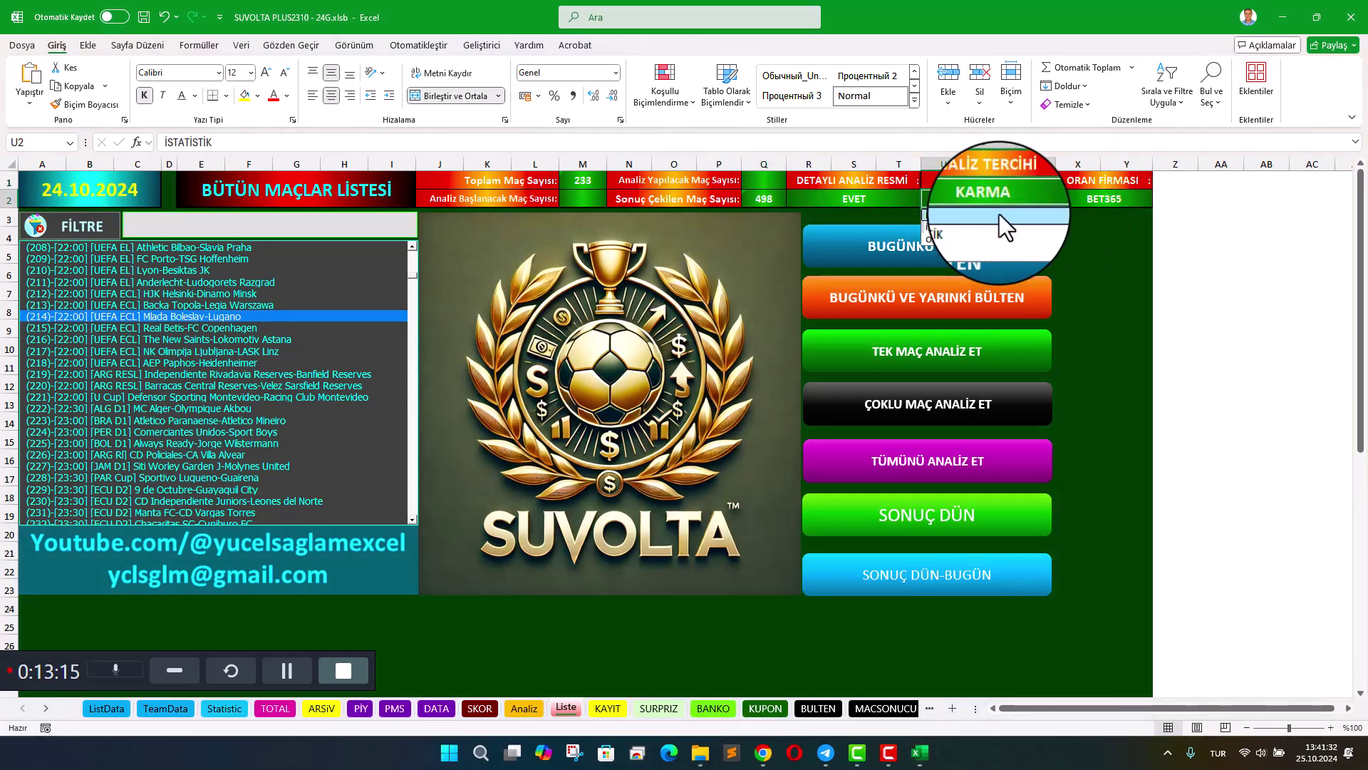
left_click(525, 710)
left_click(798, 217)
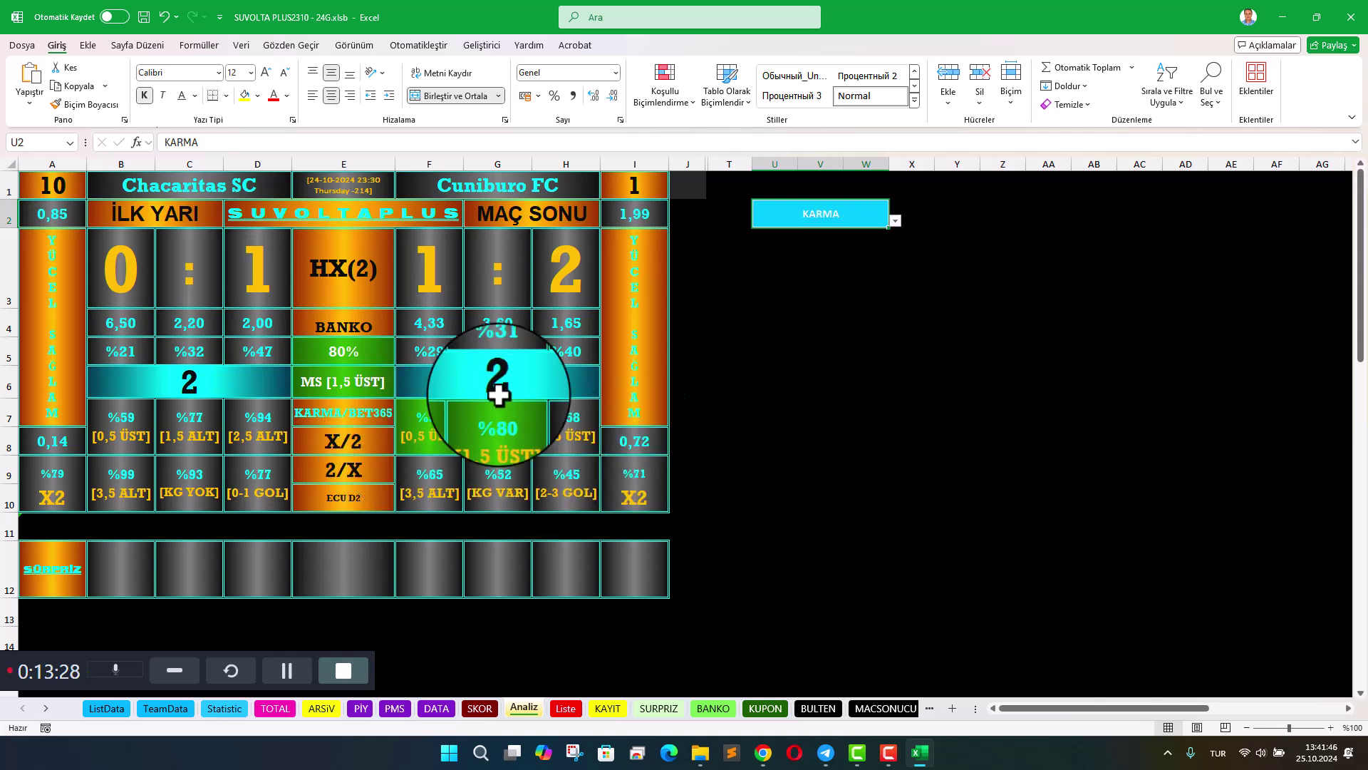
left_click(337, 417)
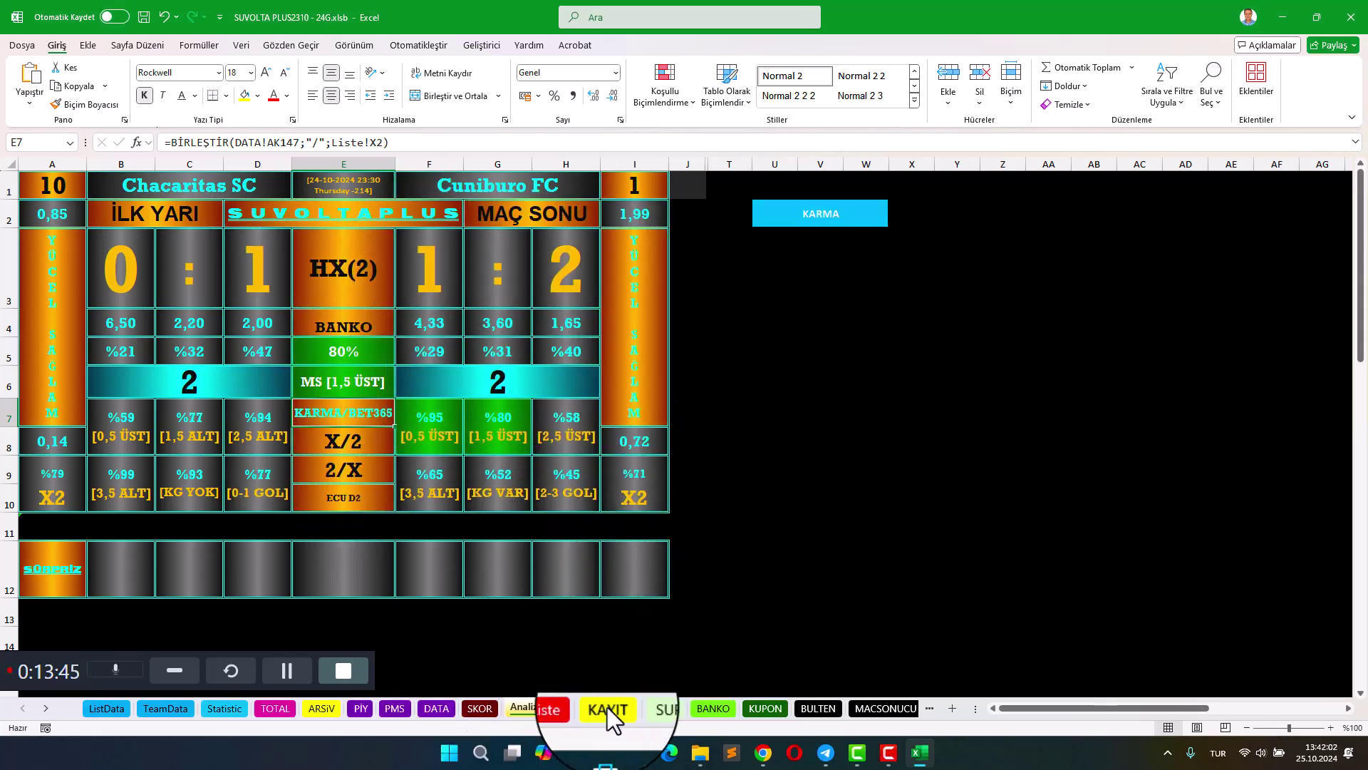
Step: Look over the BANKO sheet and the four-match KUPON coupon, then return to the Liste dashboard
left_click(713, 708)
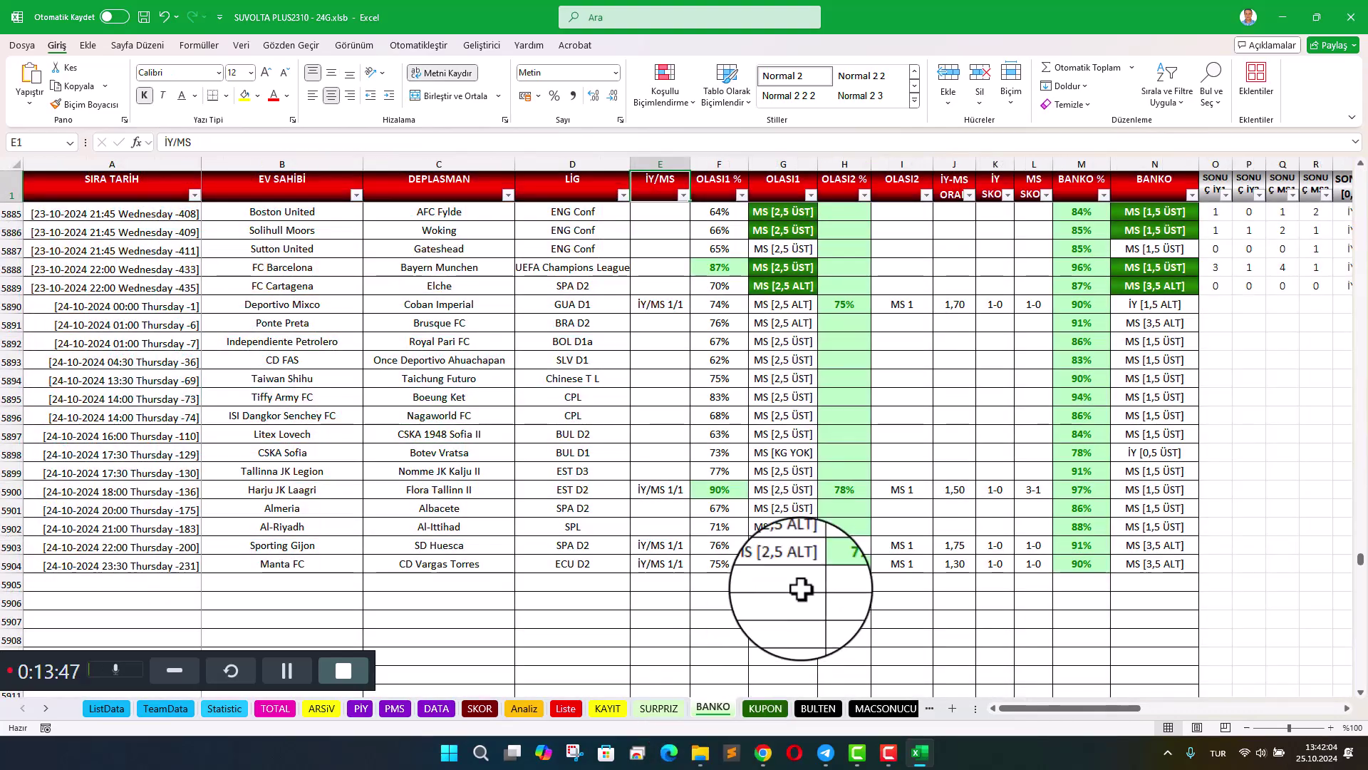
left_click(766, 707)
left_click_drag(1016, 713, 1065, 710)
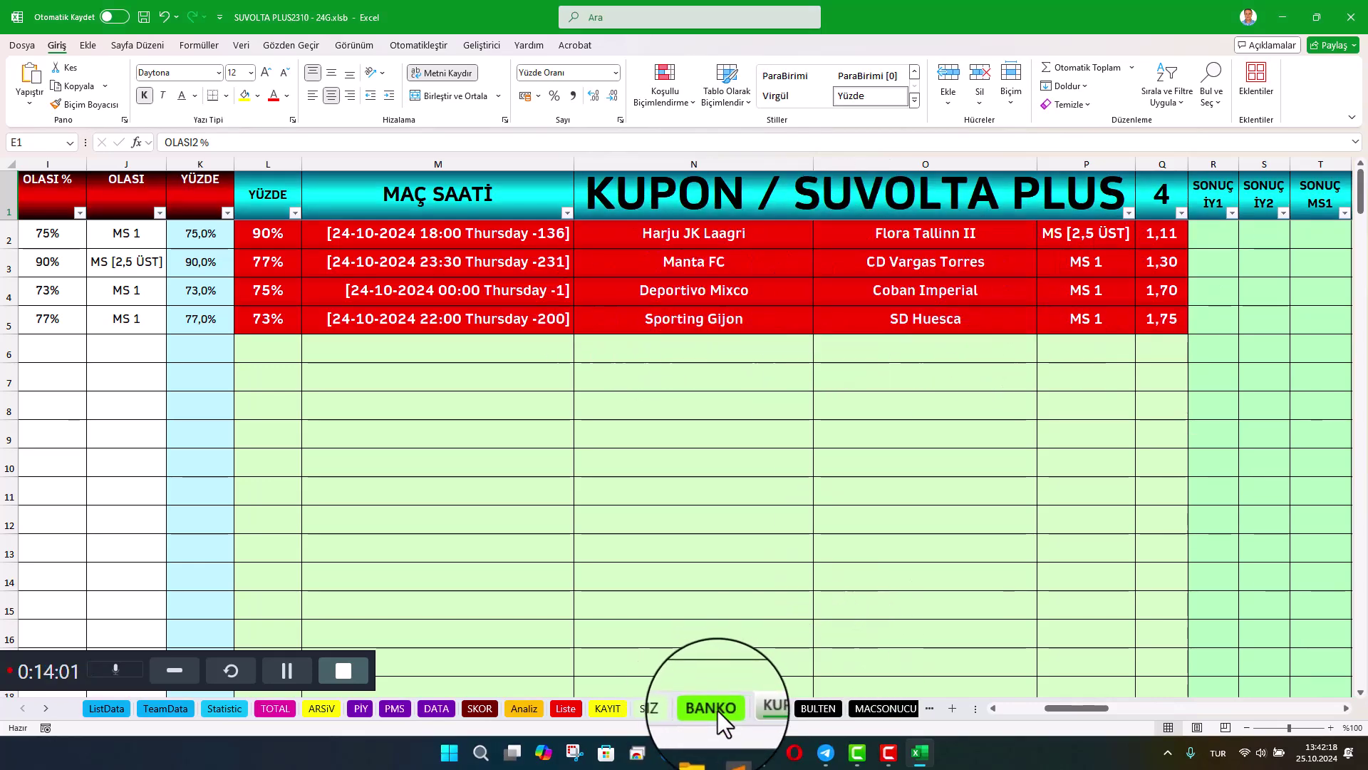
left_click(569, 707)
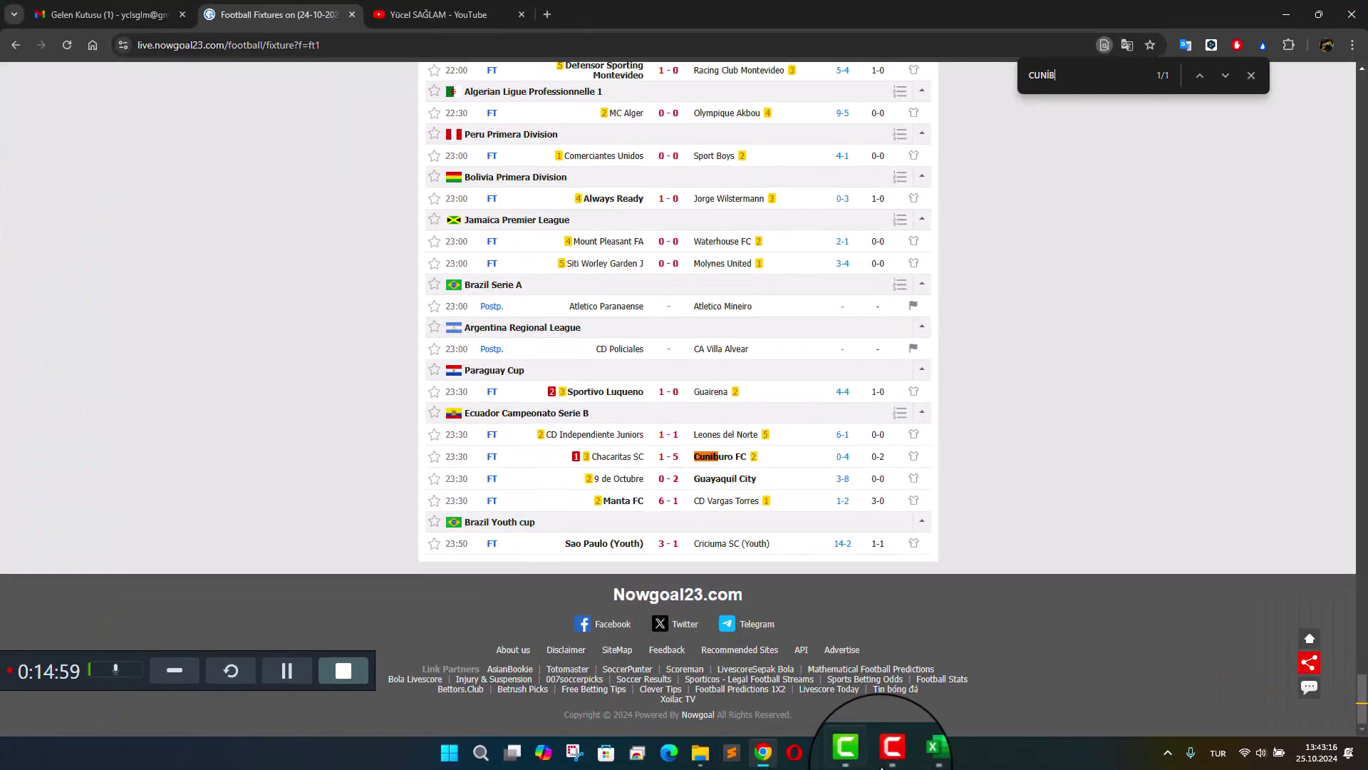
scroll(753, 442, "up", 7)
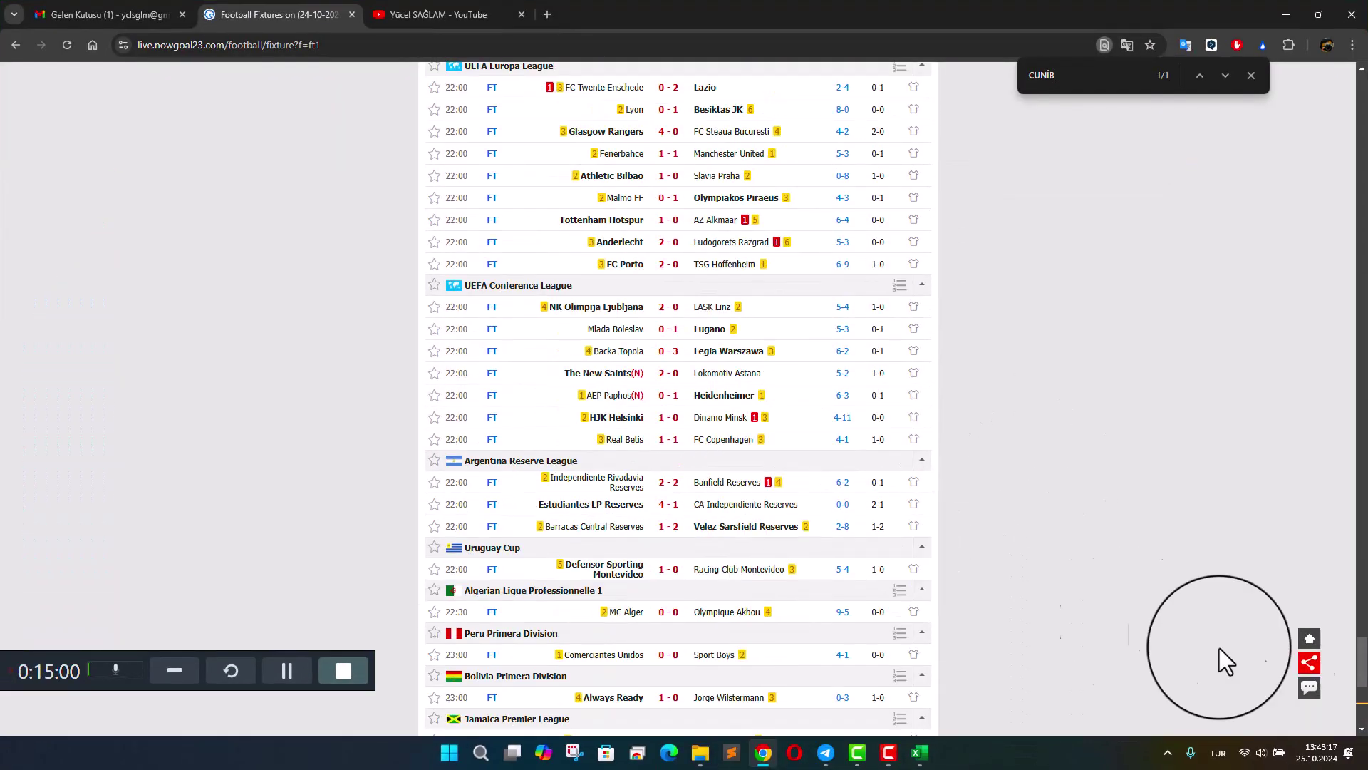
left_click(1310, 642)
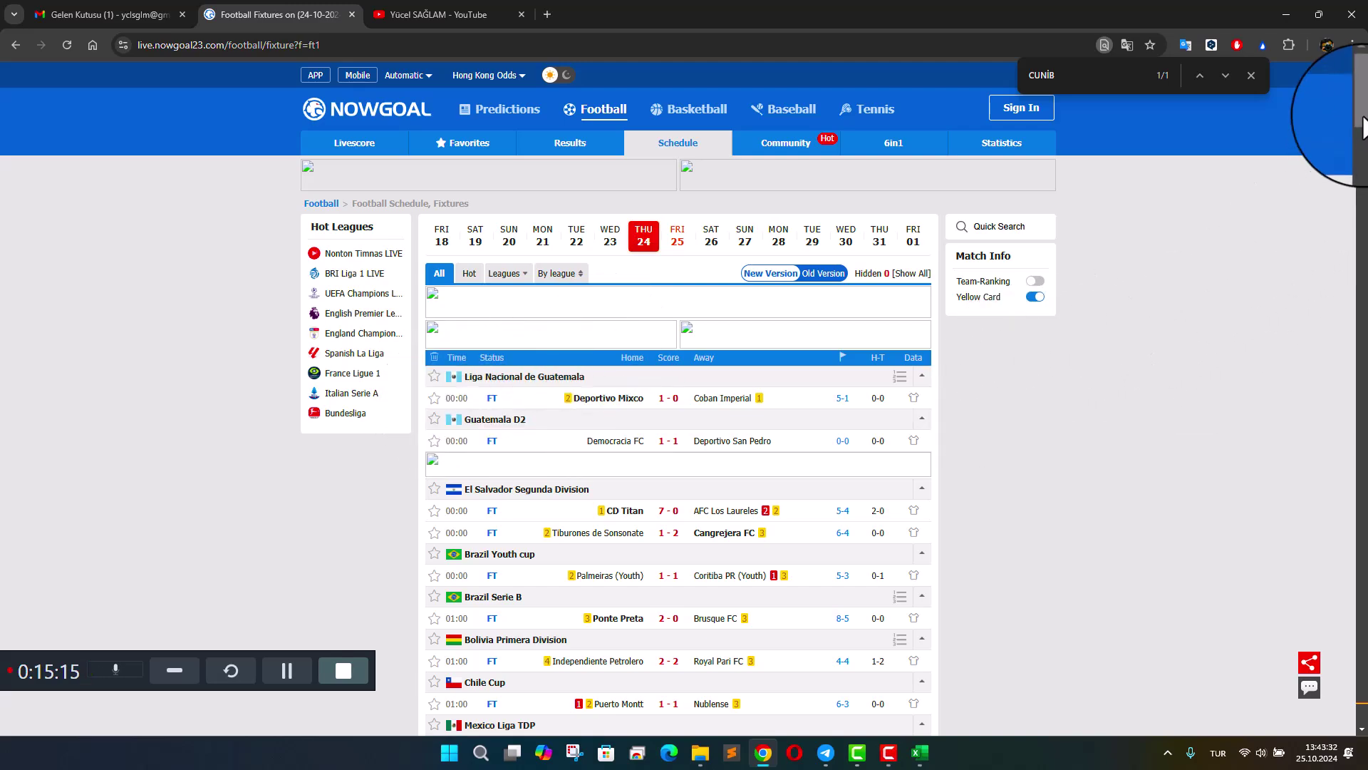
left_click_drag(1363, 126, 1362, 720)
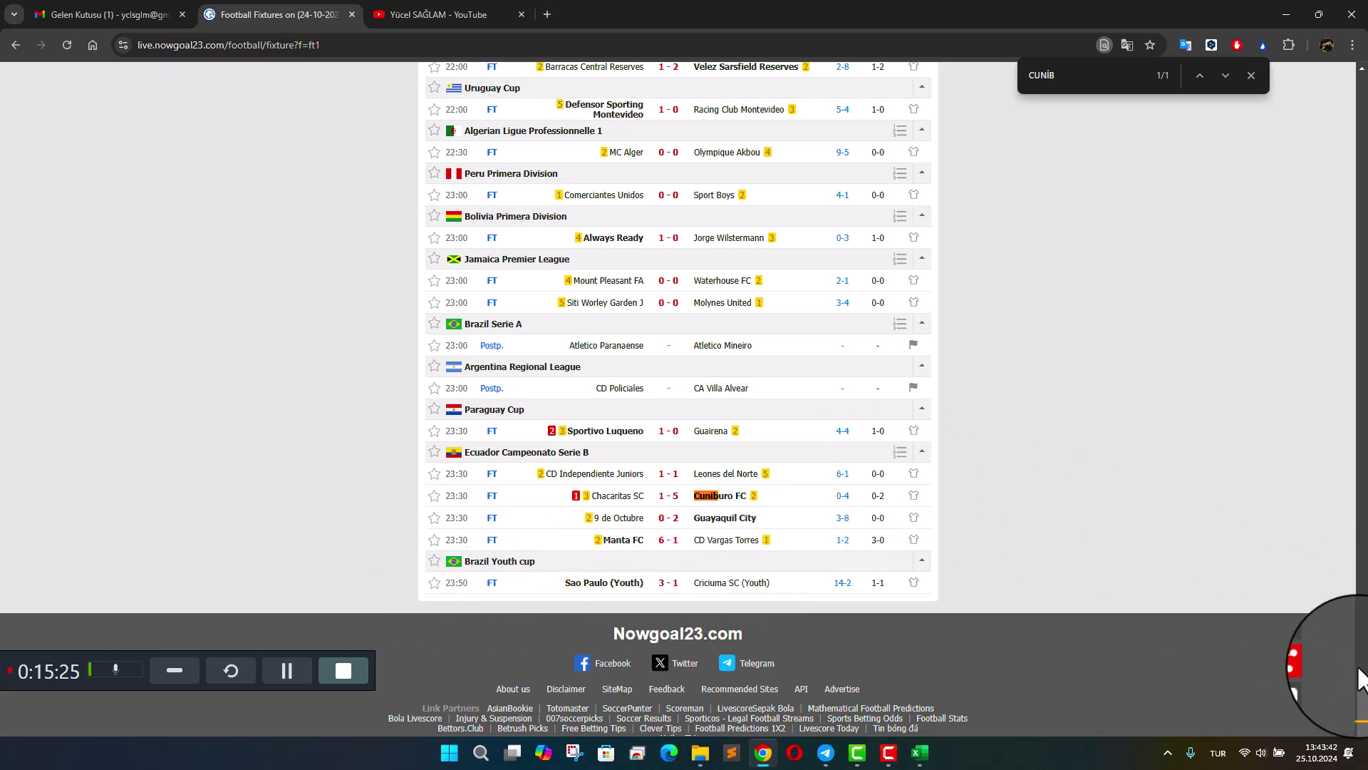
left_click_drag(1361, 697, 1363, 268)
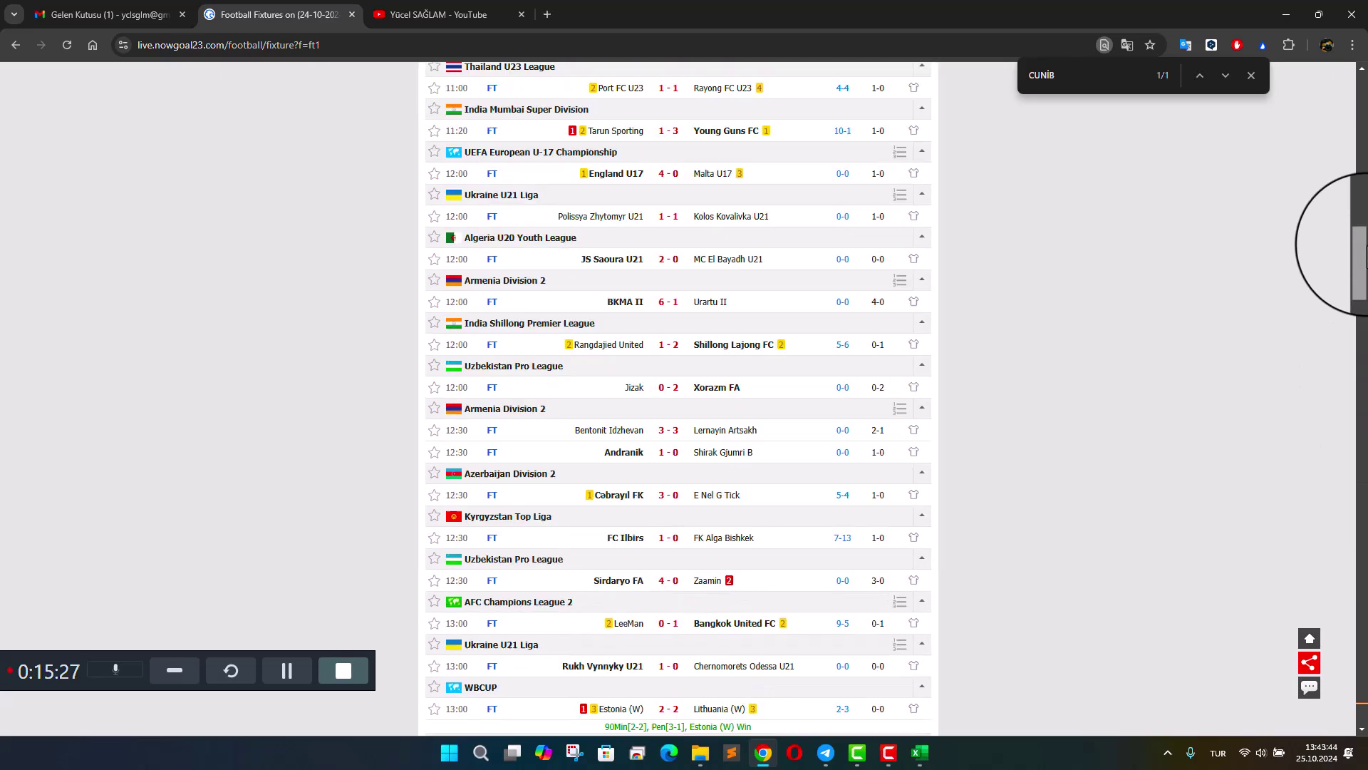
left_click_drag(1363, 270, 1359, 93)
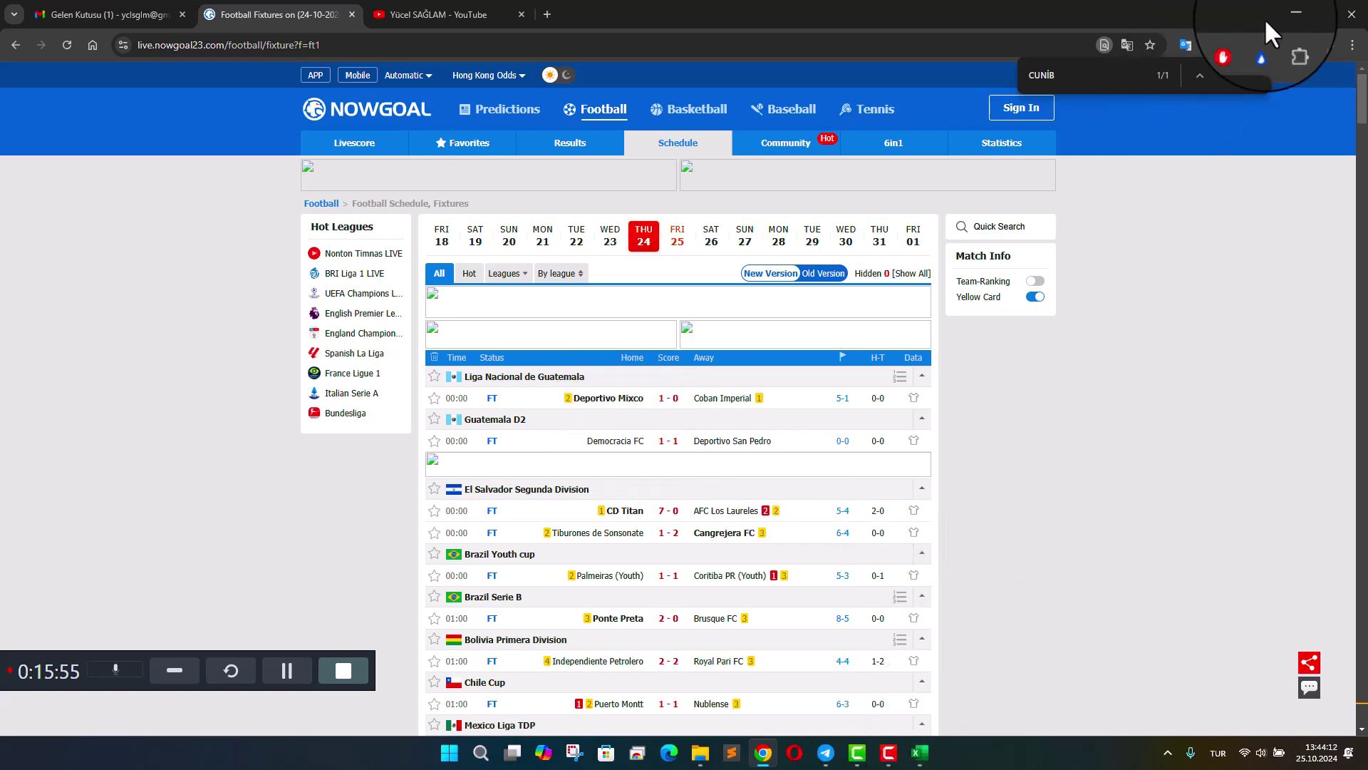
Step: Minimize Chrome so the Excel Liste dashboard, now at 61 fetched results, is visible
left_click(1281, 12)
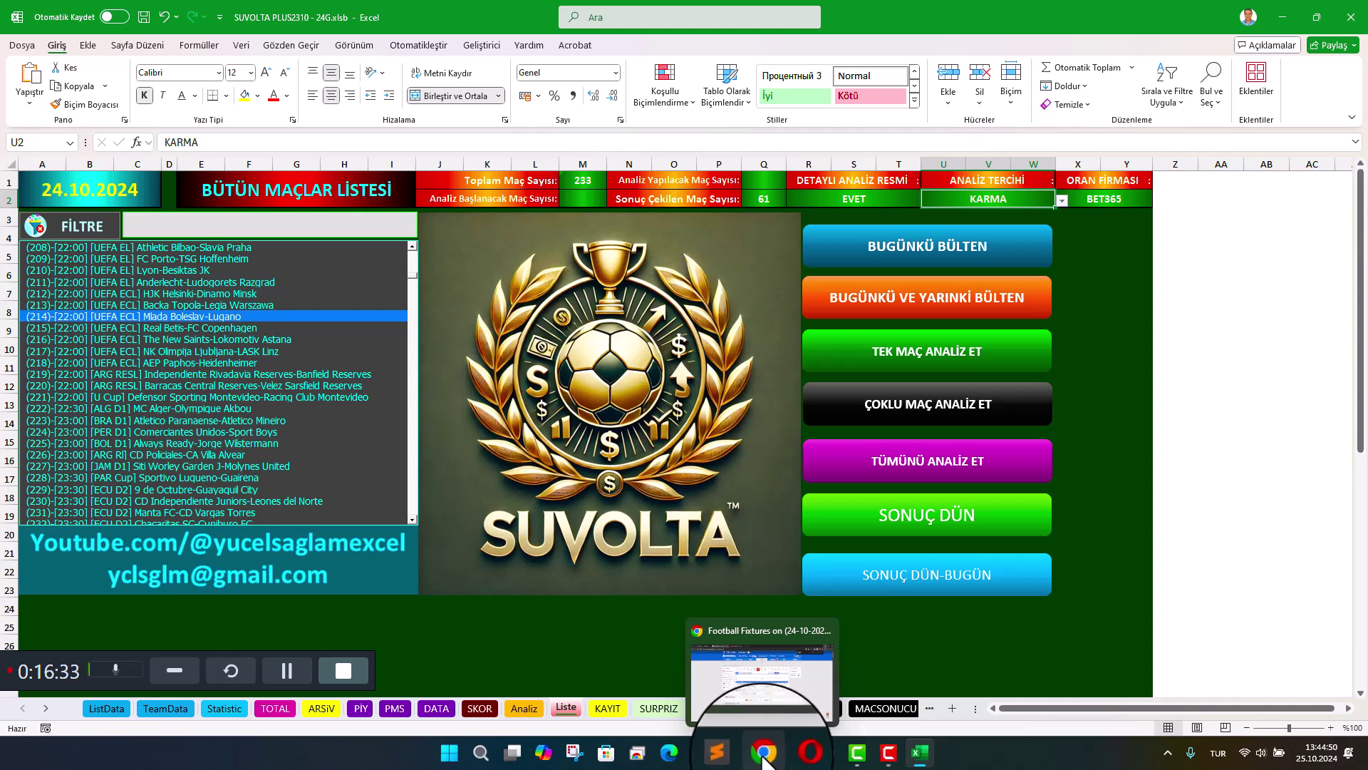
Step: Open the PROGRAMLARI ÇALIŞTIRMA KILAVUZU video from the YouTube channel's Videos page
left_click(763, 754)
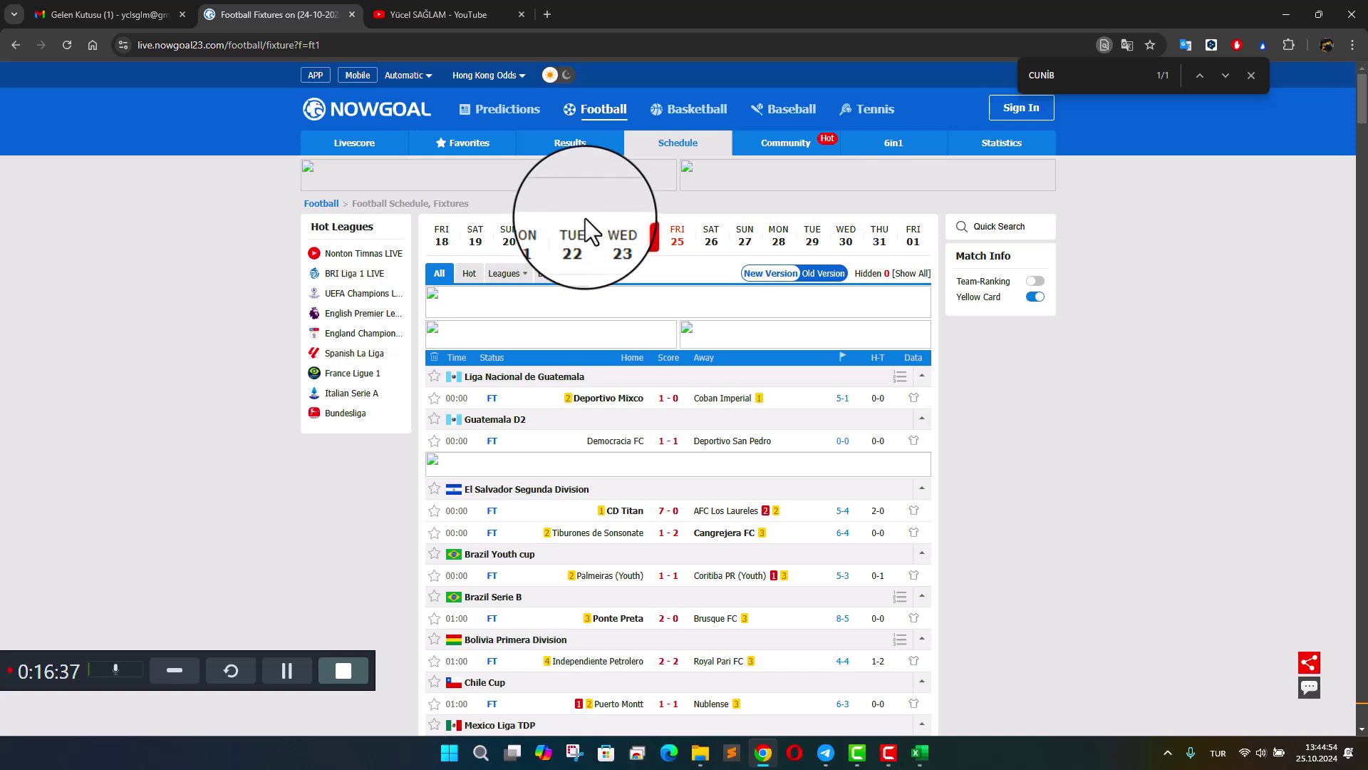
left_click(429, 14)
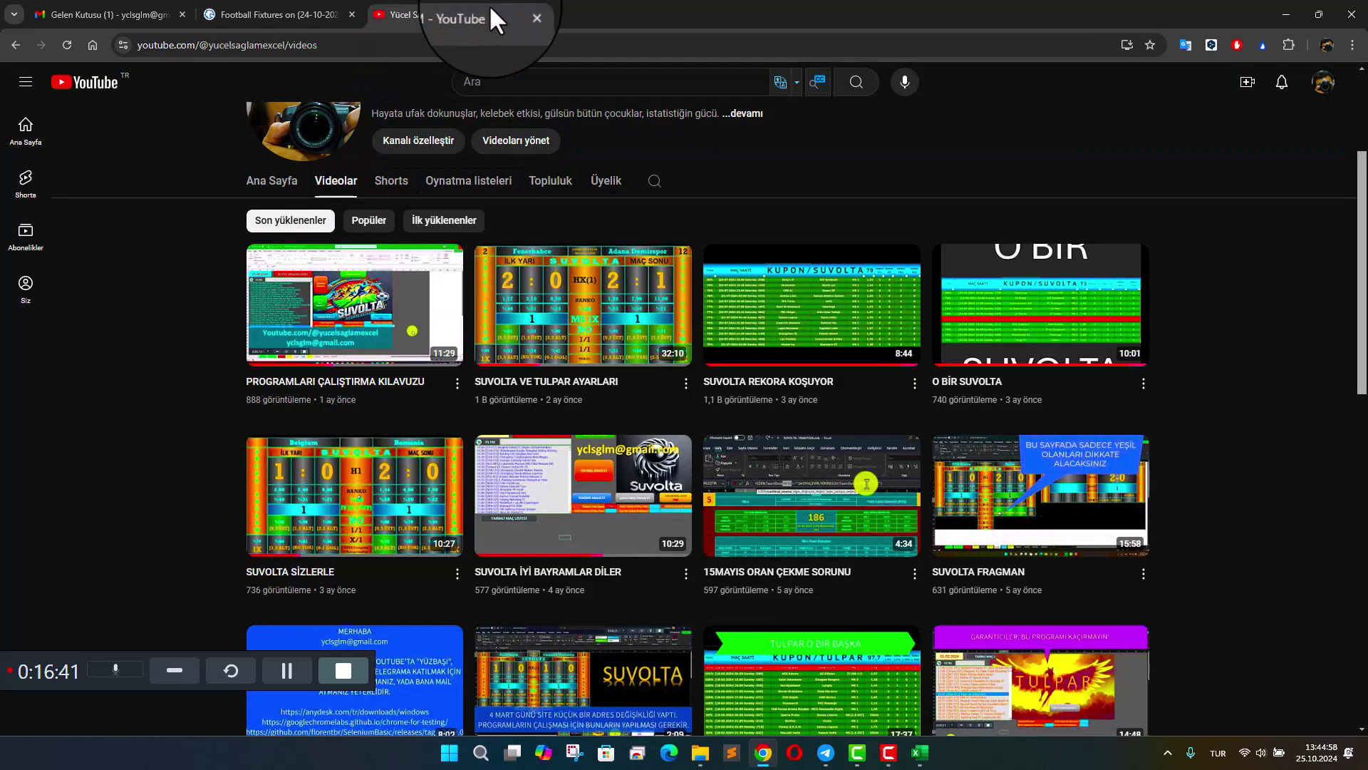
scroll(688, 459, "up", 3)
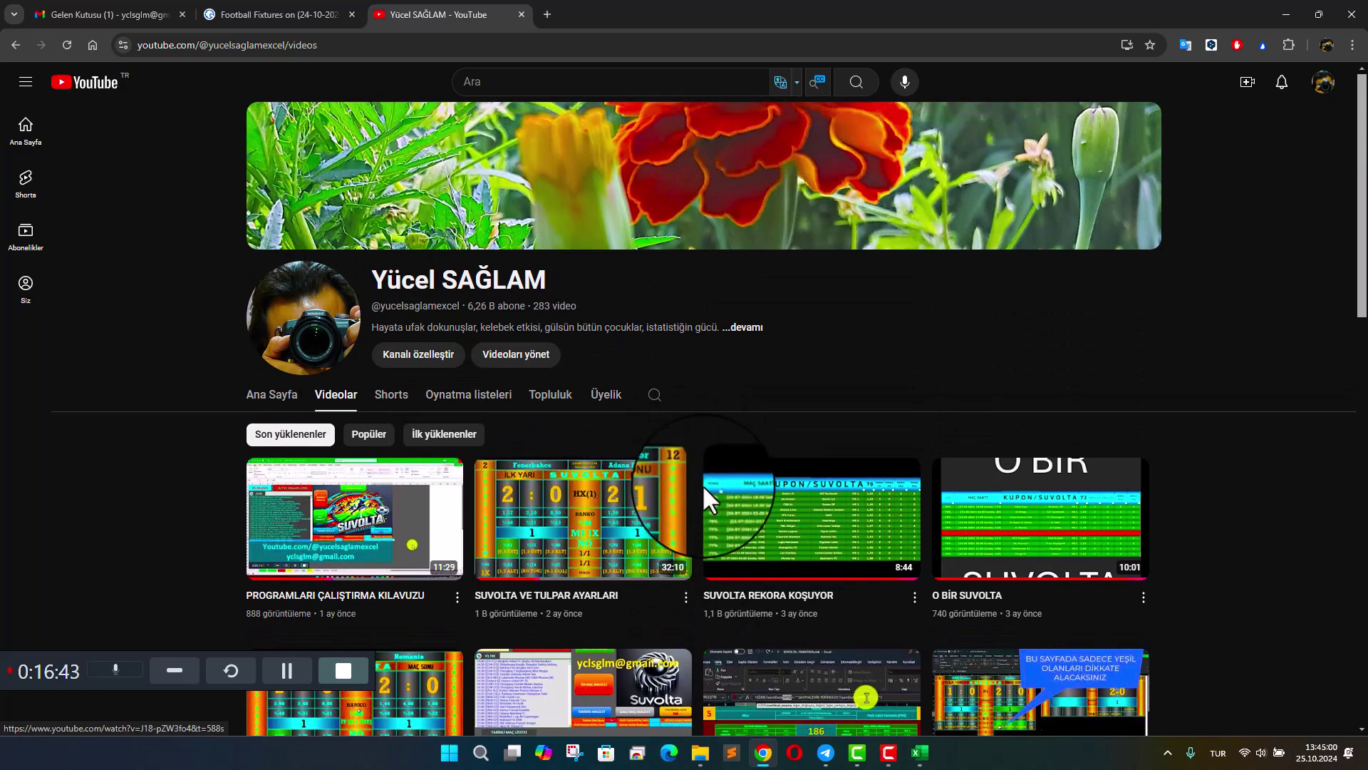
mouse_move(354, 518)
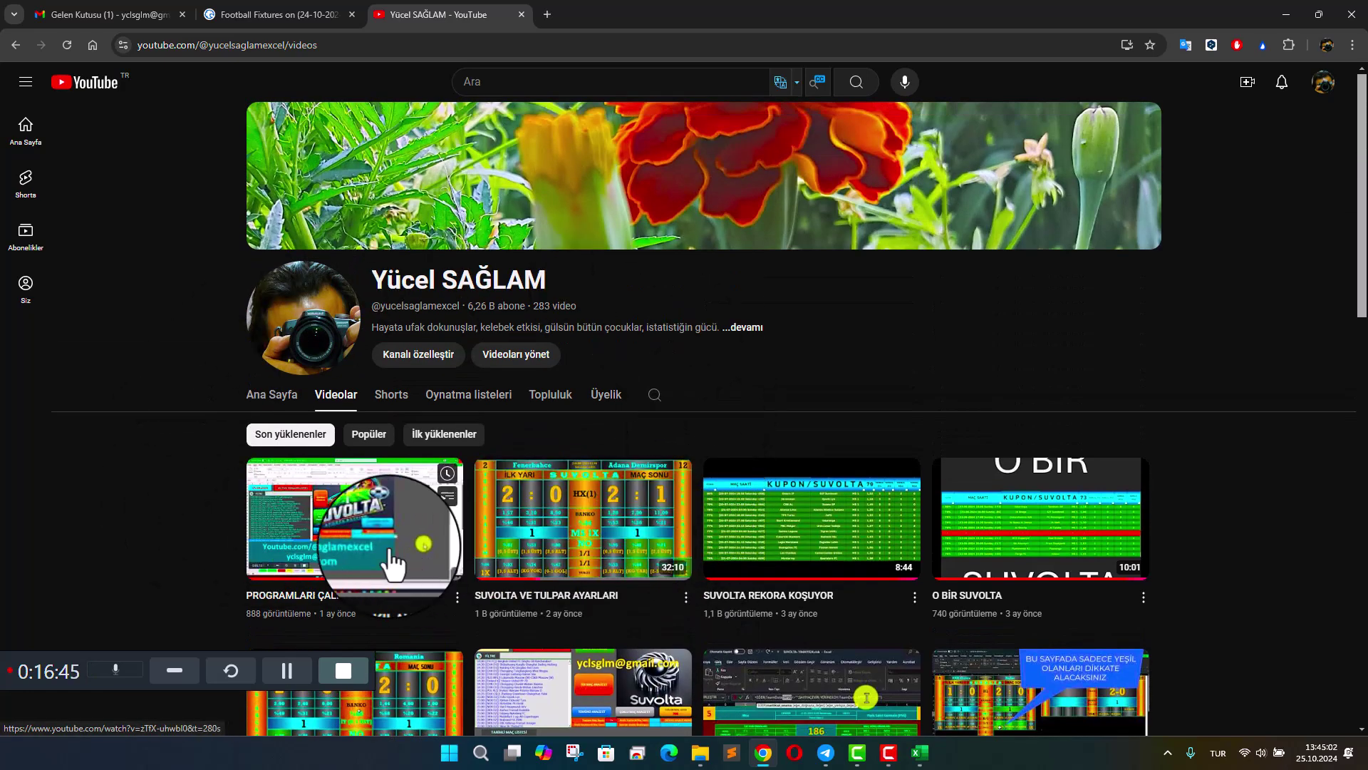
left_click(399, 552)
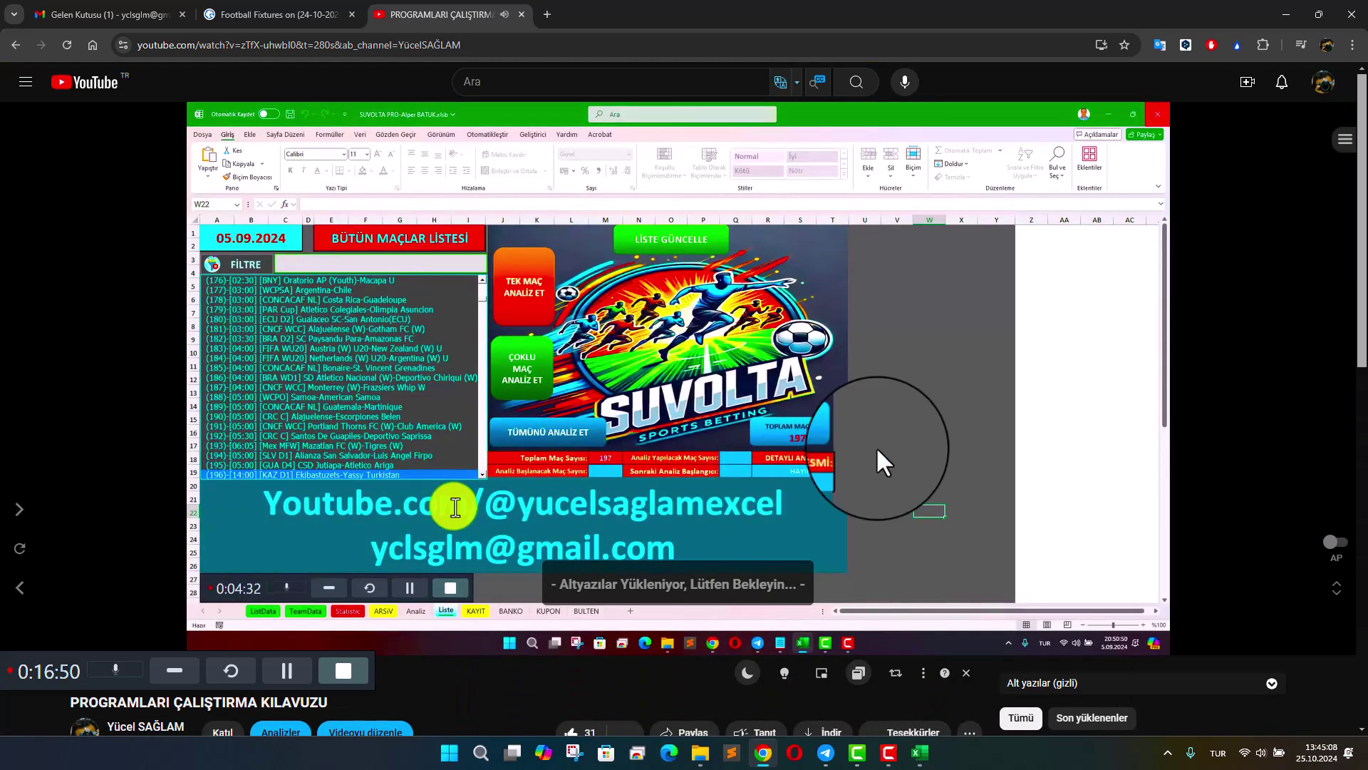
Step: Show the membership tiers: SUVOLTA PLUS 650 TL, SUVOLTA 350 TL, TULPAR 200 TL
scroll(885, 430, "down", 4)
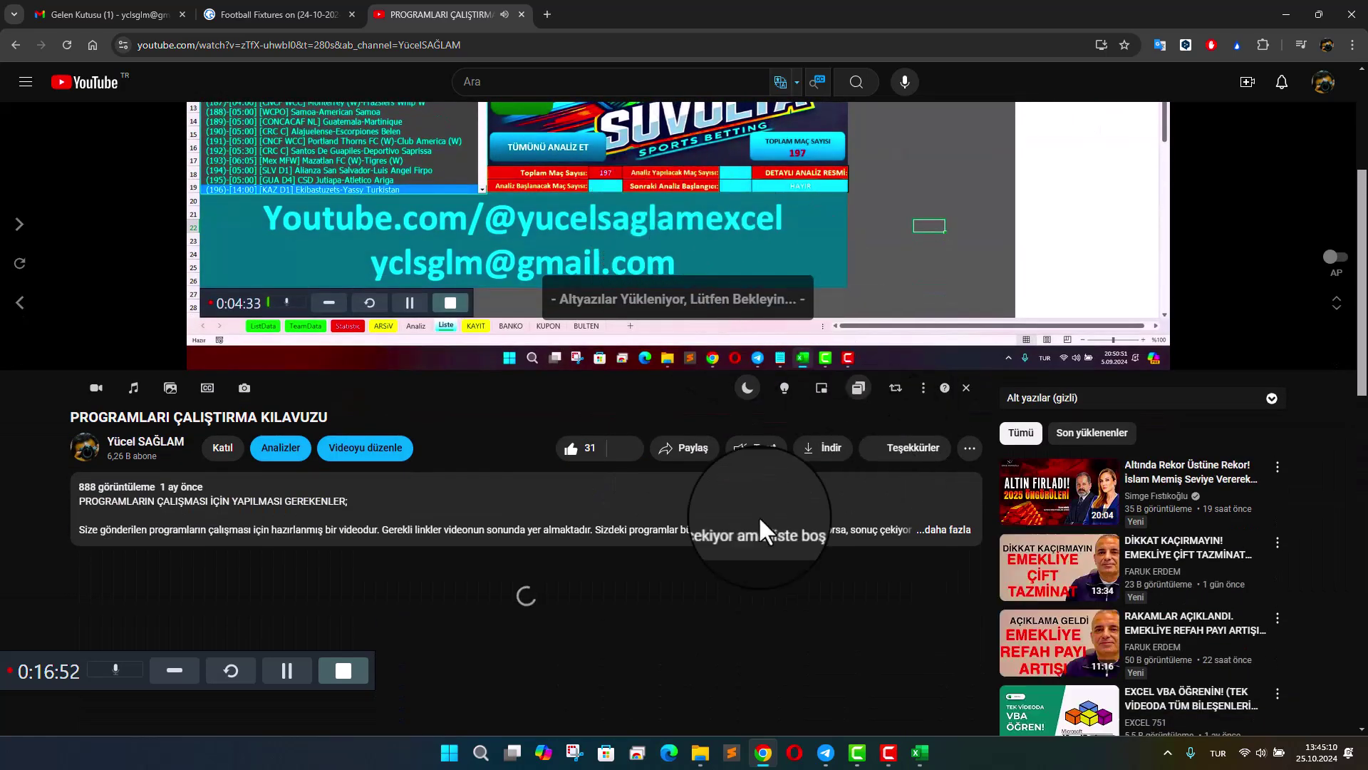
scroll(698, 527, "up", 1)
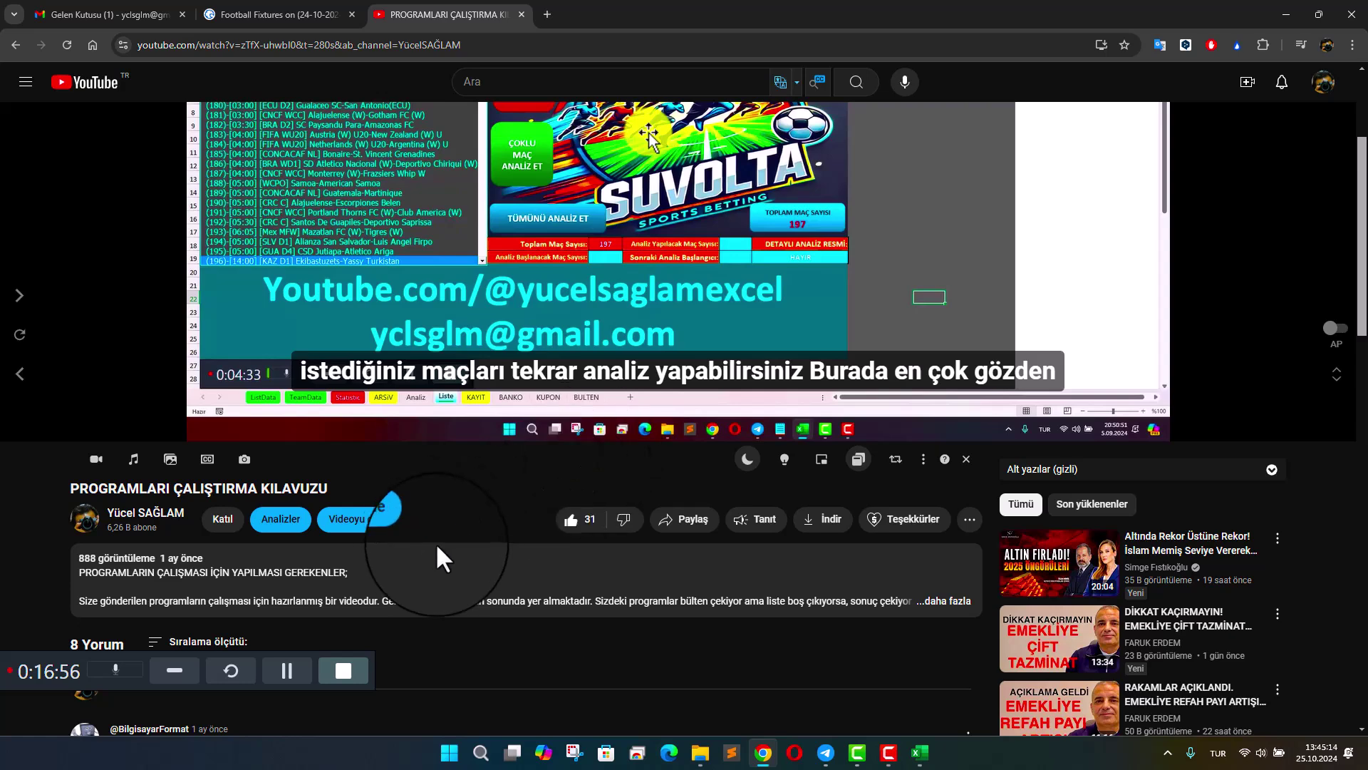
left_click(223, 518)
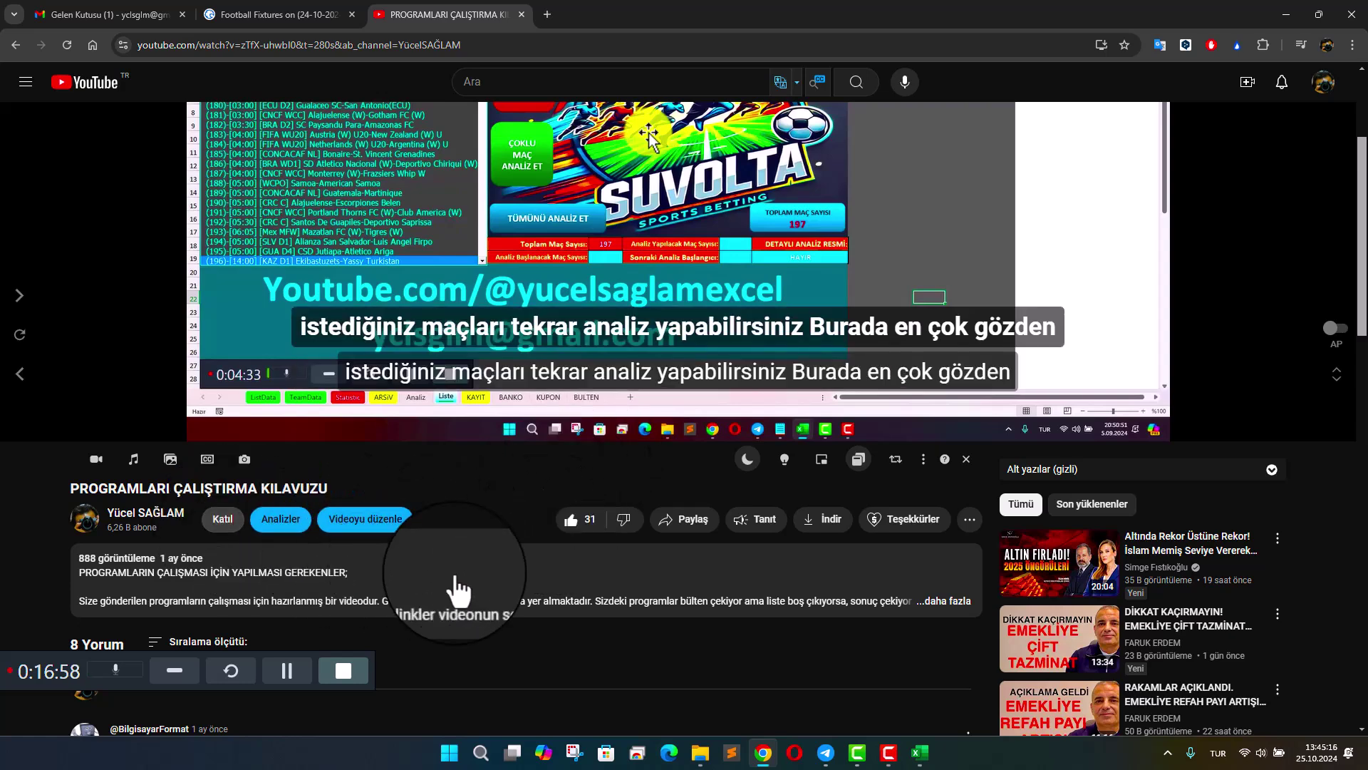
scroll(703, 463, "down", 2)
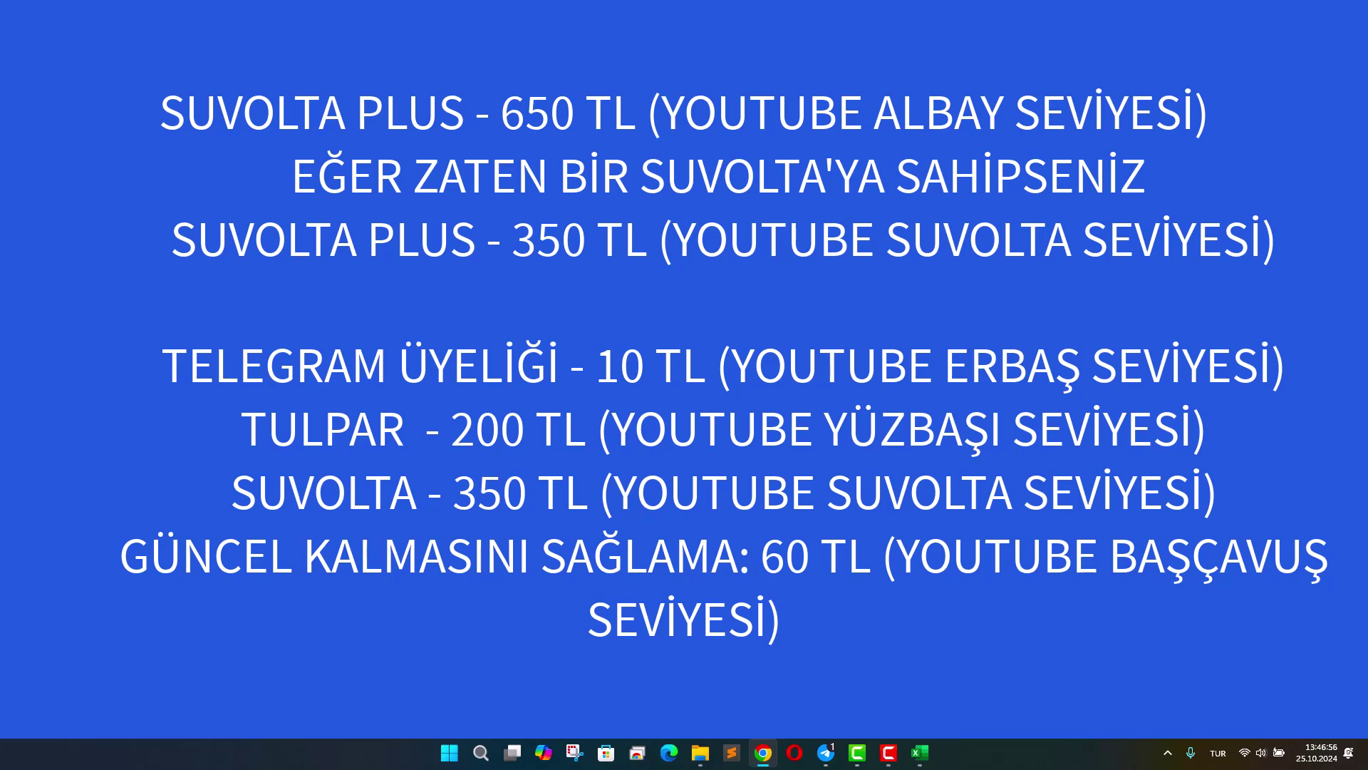
Step: Scroll through the guide video's comments and back, then return to the SUVOLTA workbook in Excel
scroll(712, 541, "down", 2)
scroll(712, 540, "down", 1)
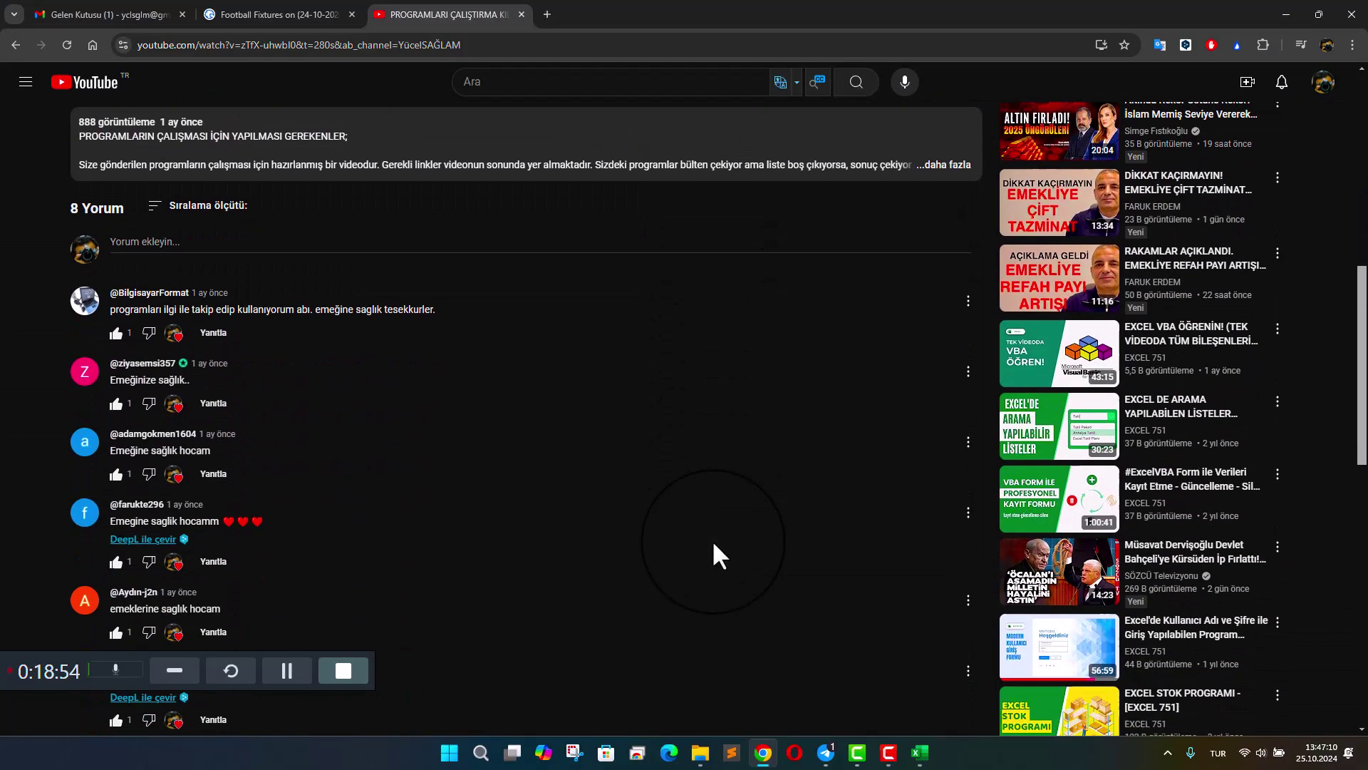
scroll(712, 540, "down", 1)
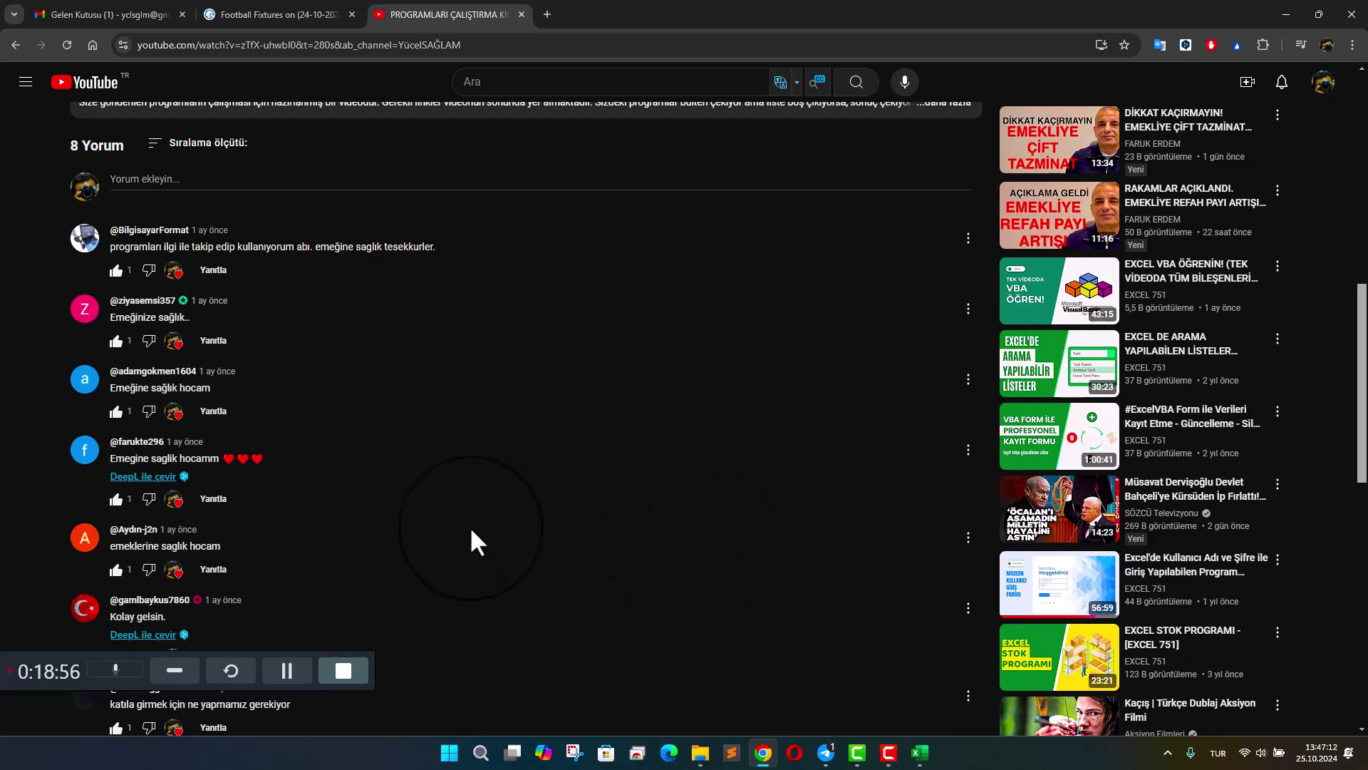
scroll(369, 531, "up", 3)
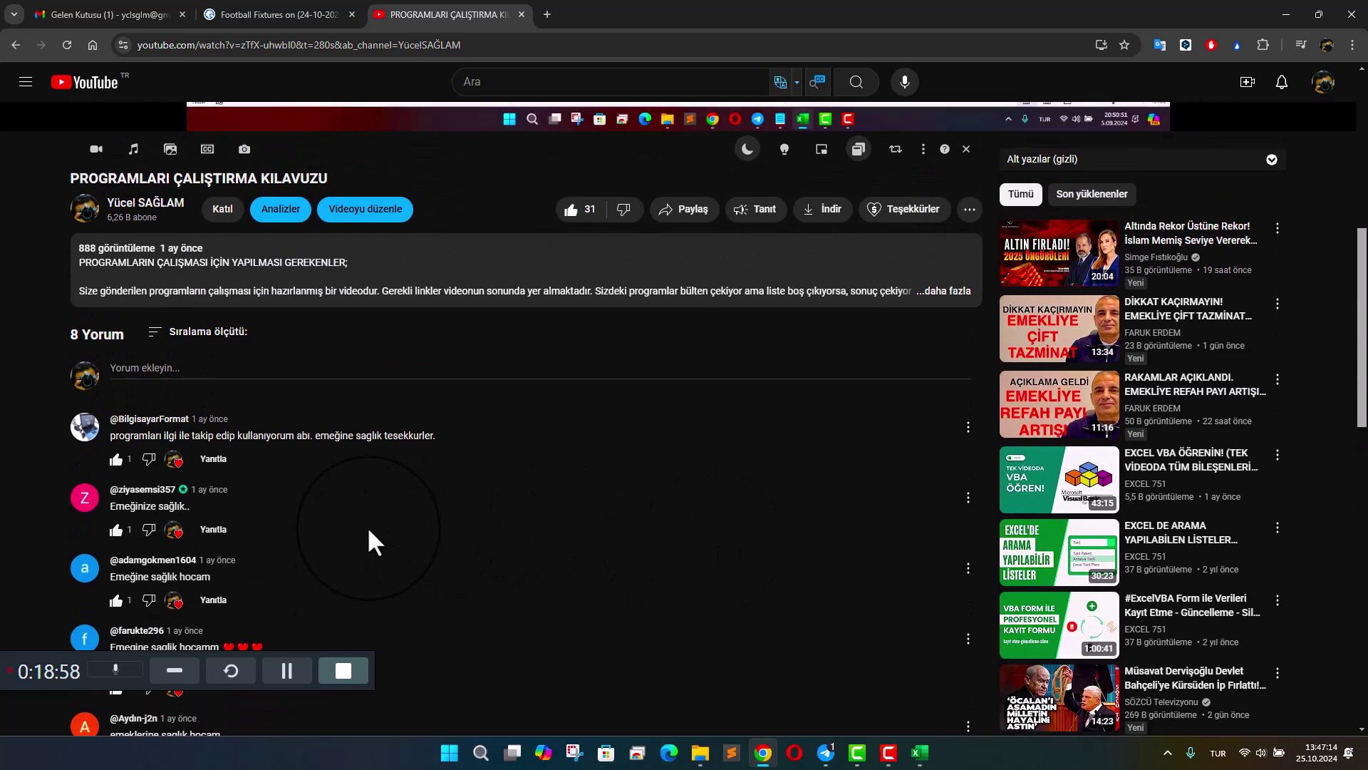
scroll(368, 530, "up", 2)
scroll(367, 526, "up", 3)
scroll(428, 534, "up", 1)
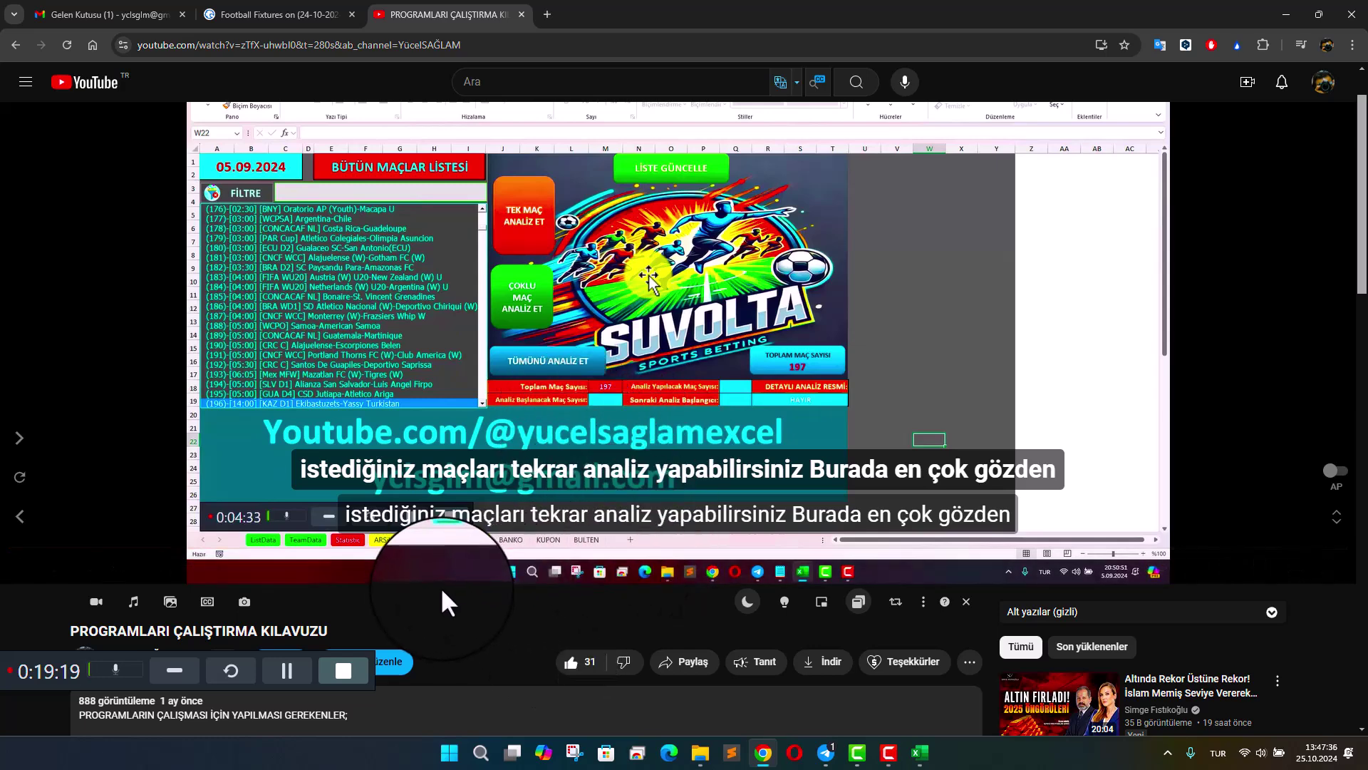
left_click(920, 753)
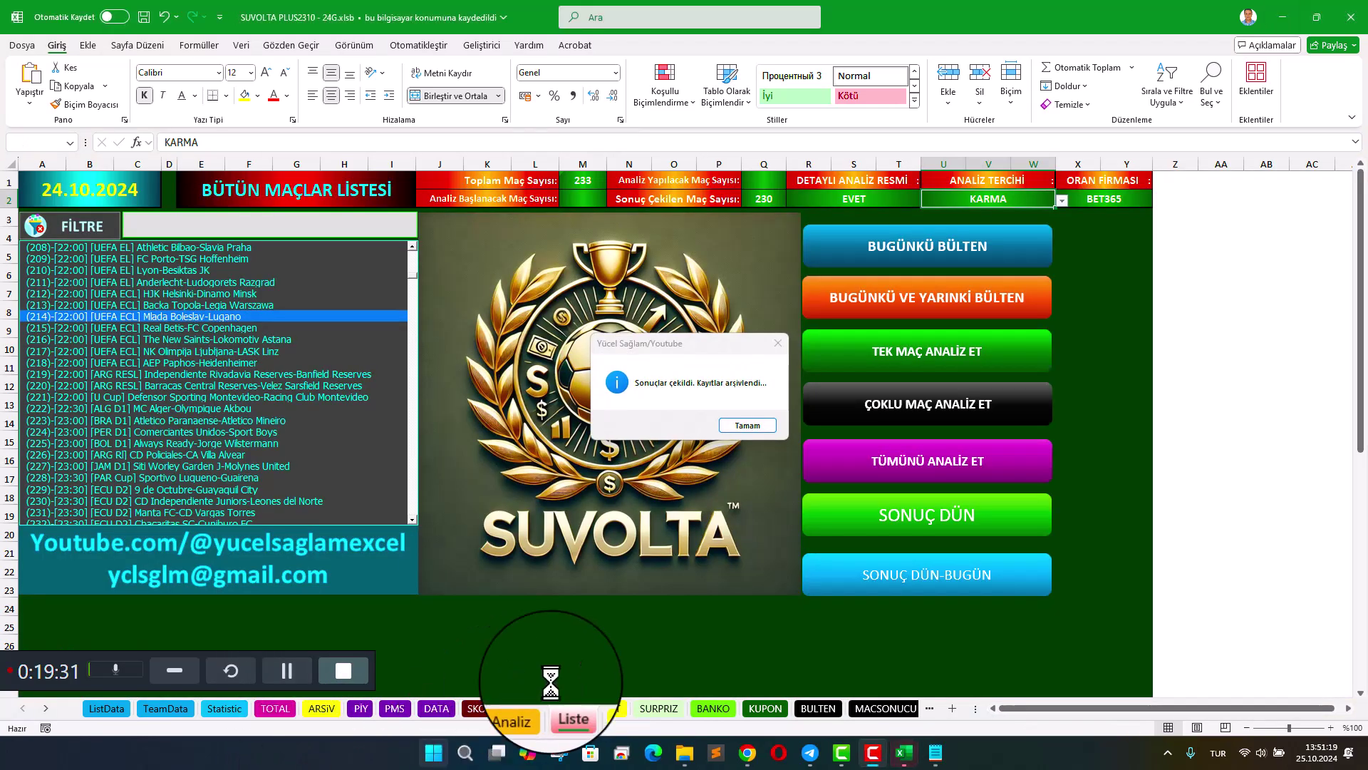
Step: Close the 'Sonuçlar çekildi. Kayıtlar arşivlendi' message, leaving 230 of 233 matches with results
left_click(746, 427)
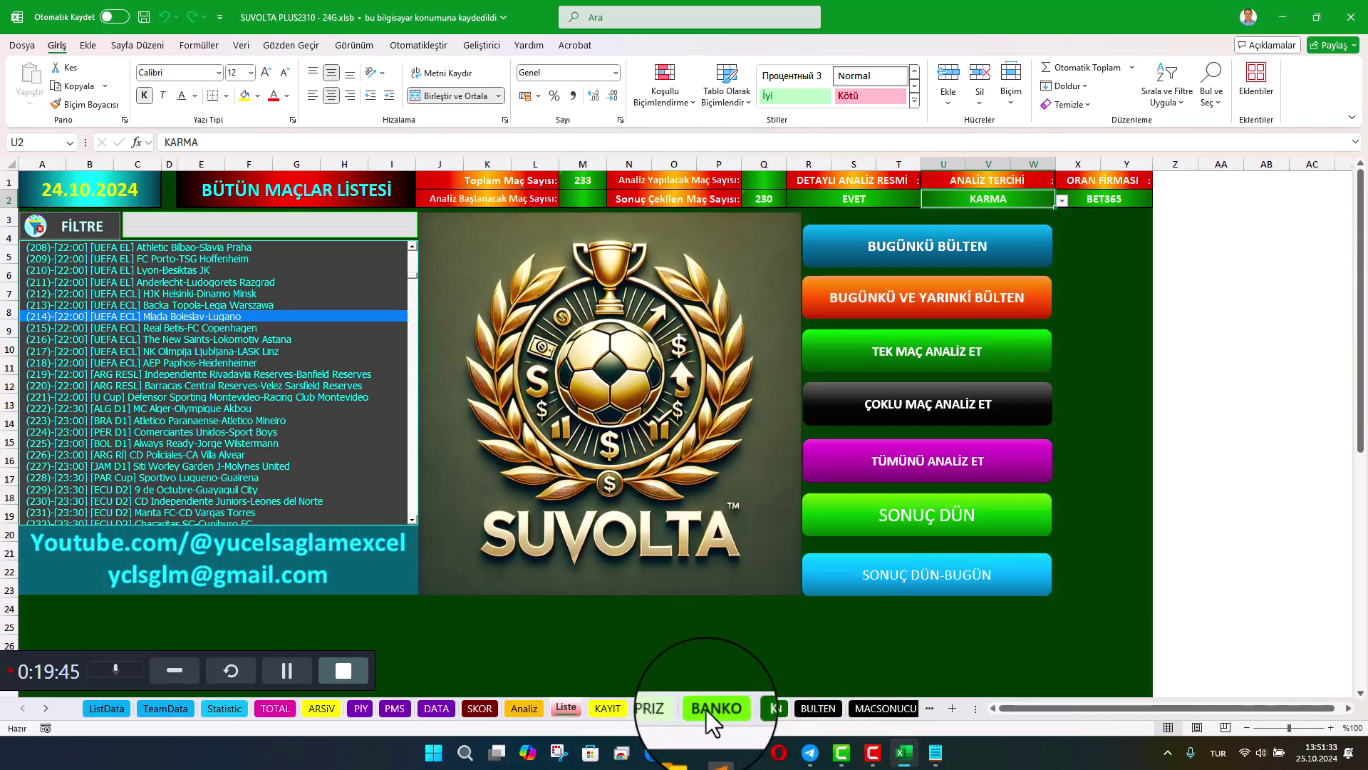
Step: Scroll through the recorded matches on the KAYIT sheet
left_click(612, 709)
scroll(892, 540, "down", 3)
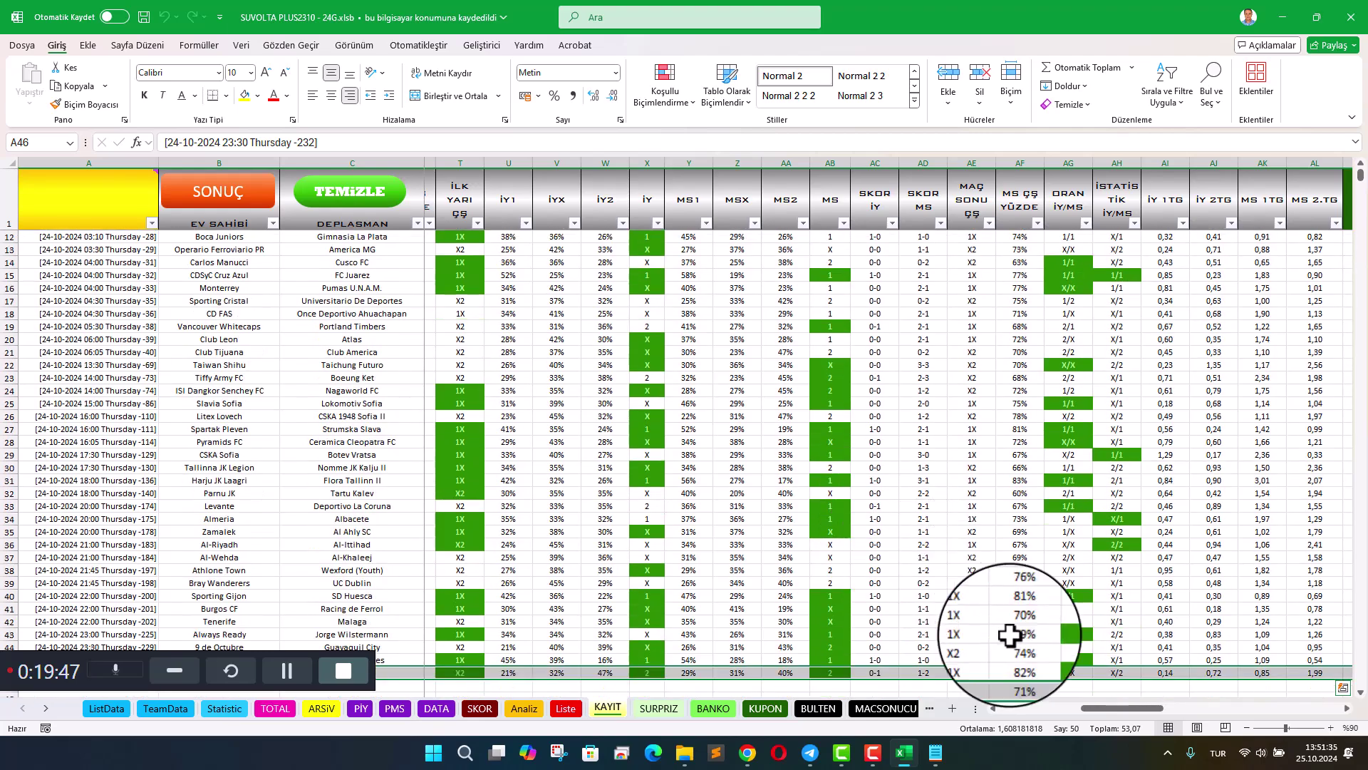
left_click_drag(1101, 708, 1272, 706)
scroll(1140, 606, "down", 5)
scroll(1131, 535, "up", 5)
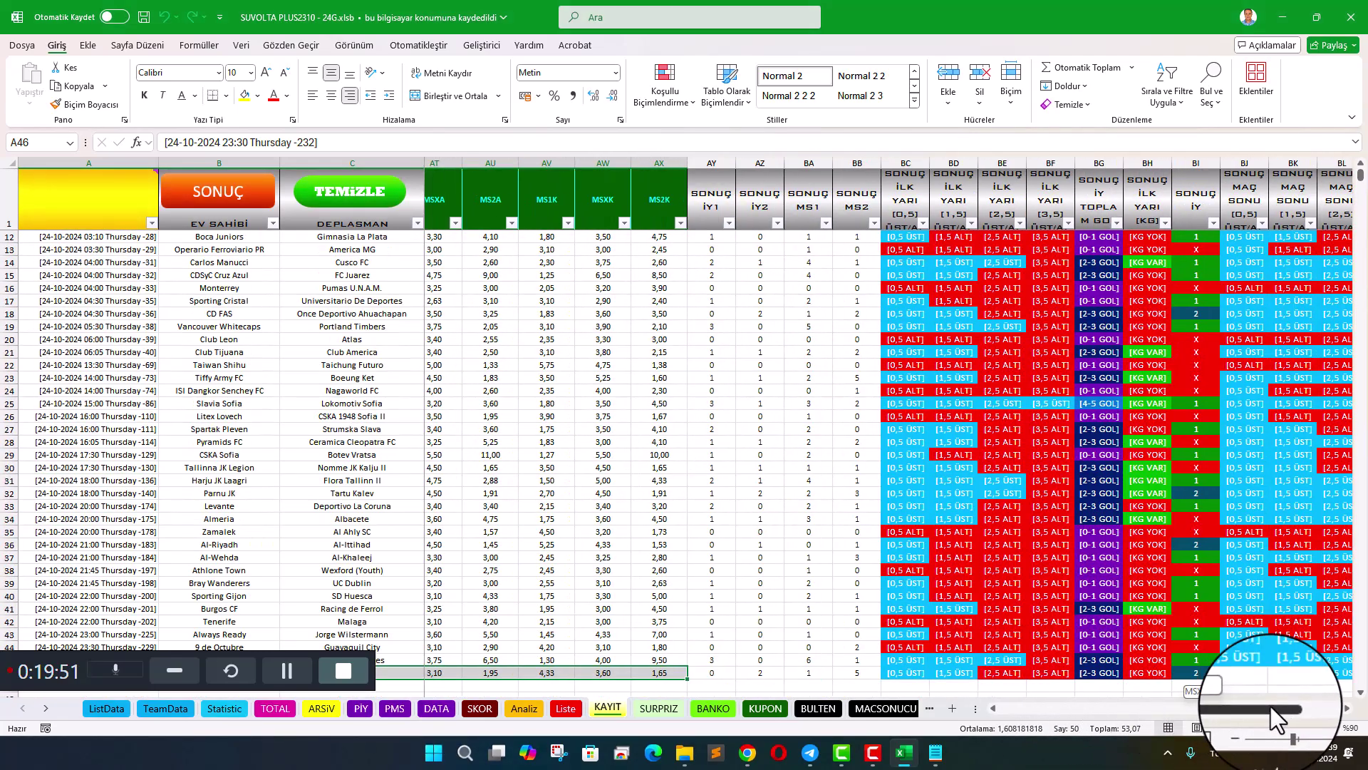
scroll(998, 563, "up", 3)
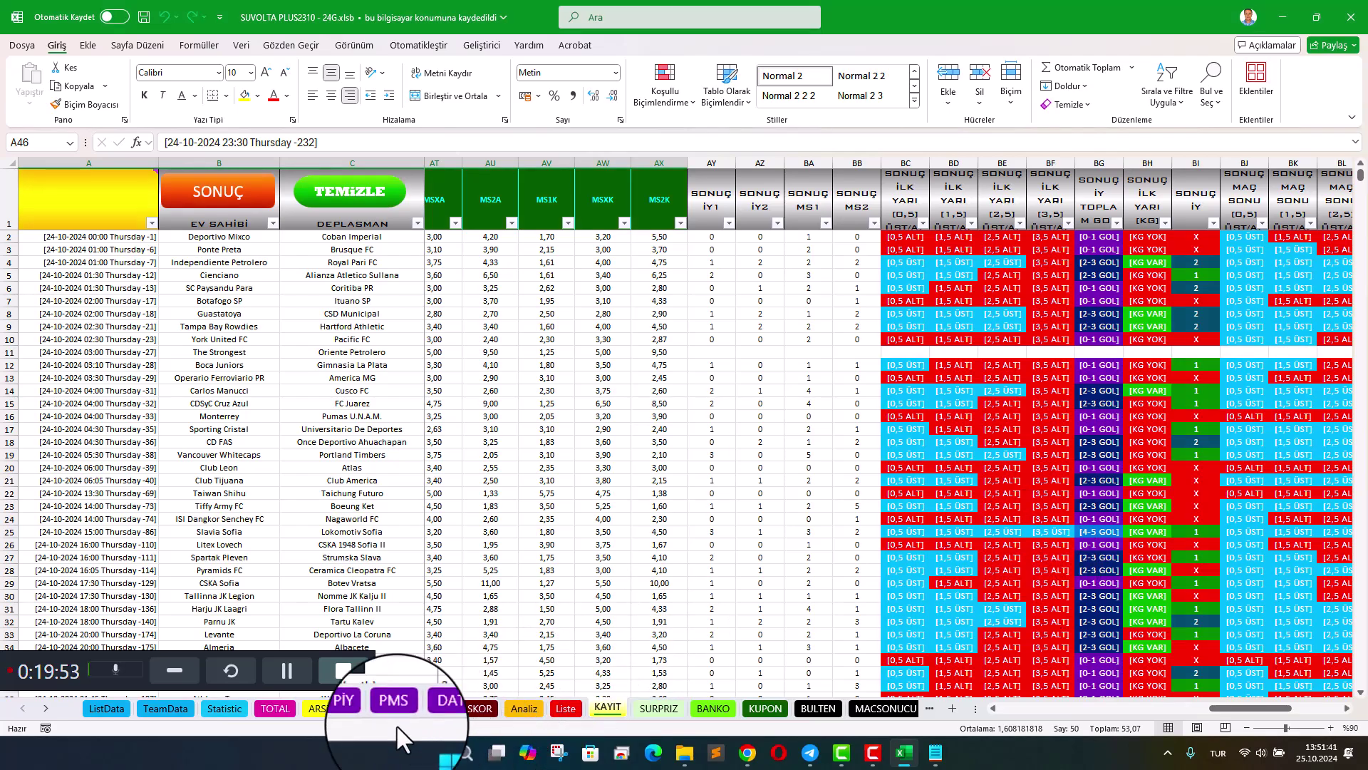
Step: Go to the newest 24-10-2024 rows of the ARSiV archive and its odds columns
left_click(322, 709)
scroll(705, 513, "down", 3)
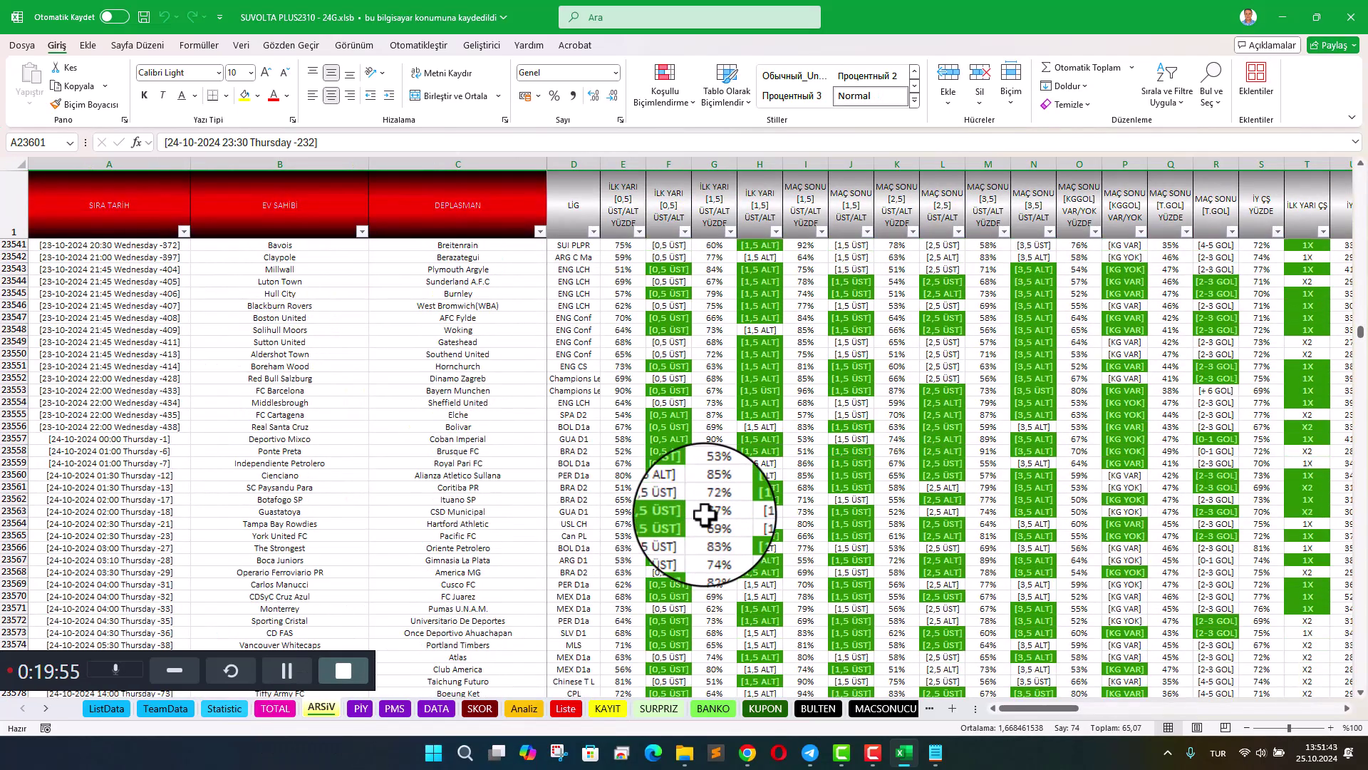
scroll(705, 514, "down", 3)
left_click_drag(1040, 712, 1184, 713)
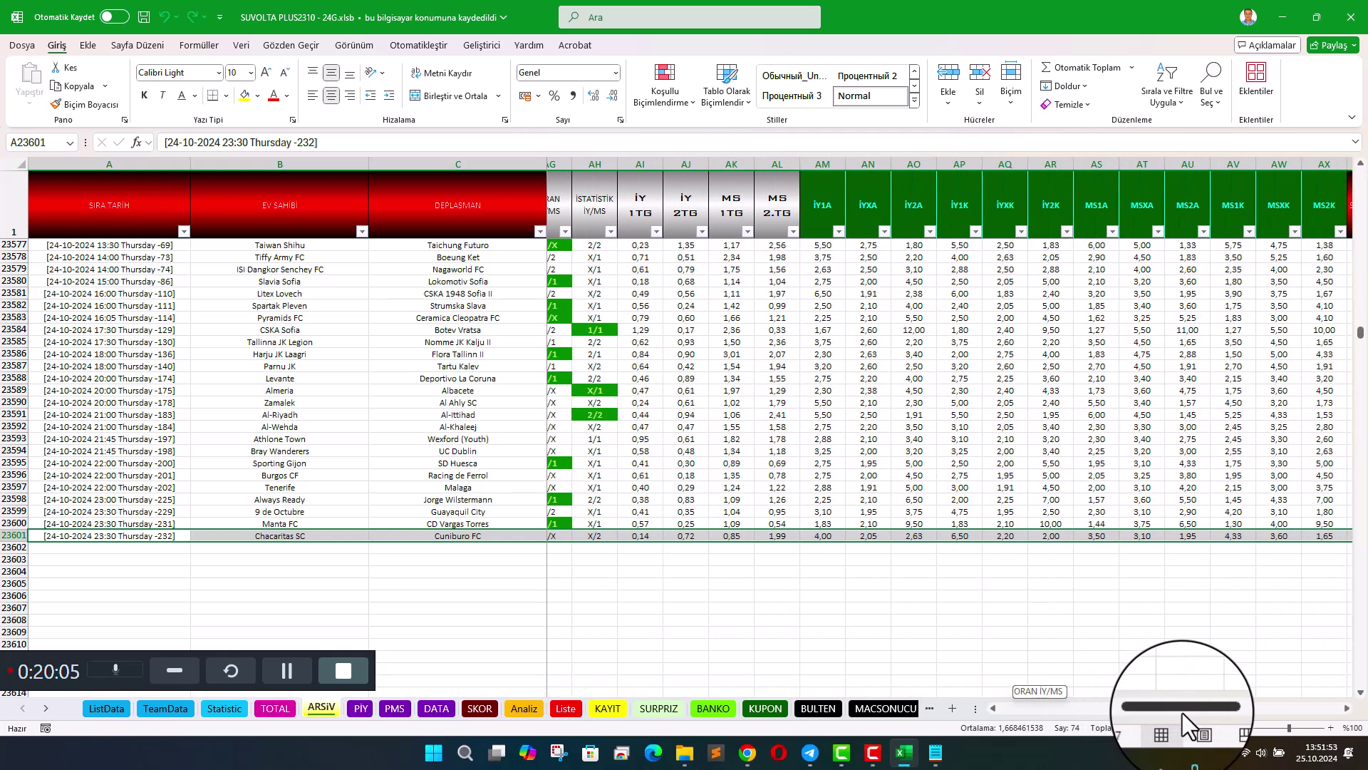
scroll(662, 502, "up", 3)
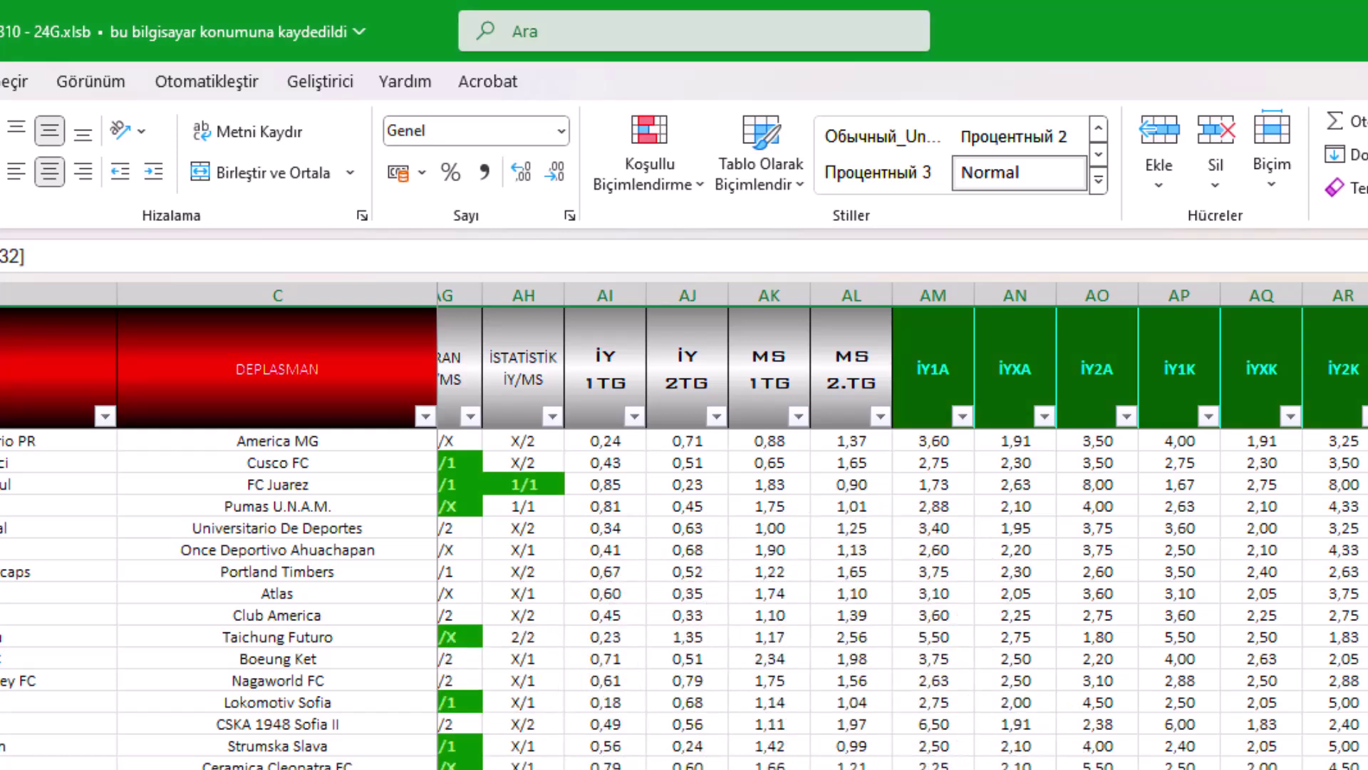
scroll(902, 526, "right", 2)
scroll(903, 527, "right", 3)
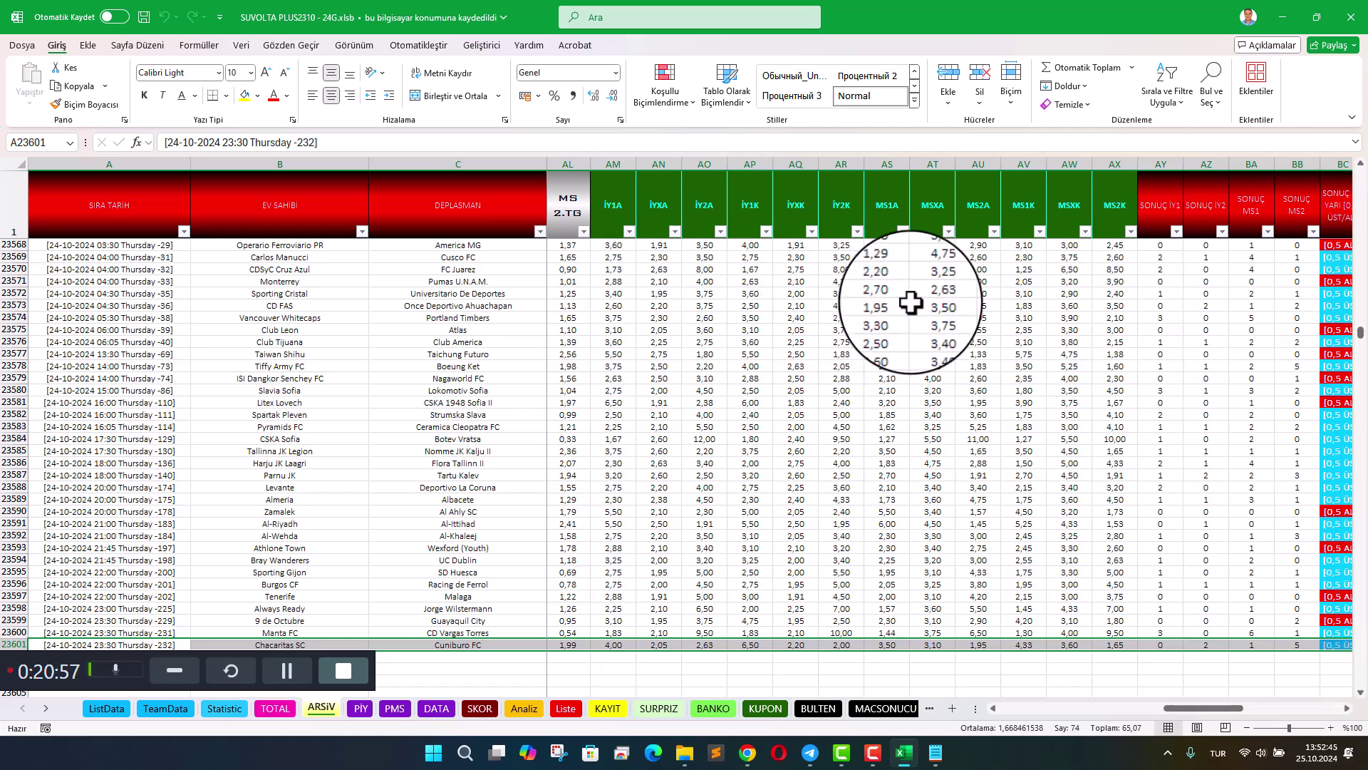
Step: Filter the MS1A column to 1,30 odds and scan the matching rows' result columns
left_click(903, 231)
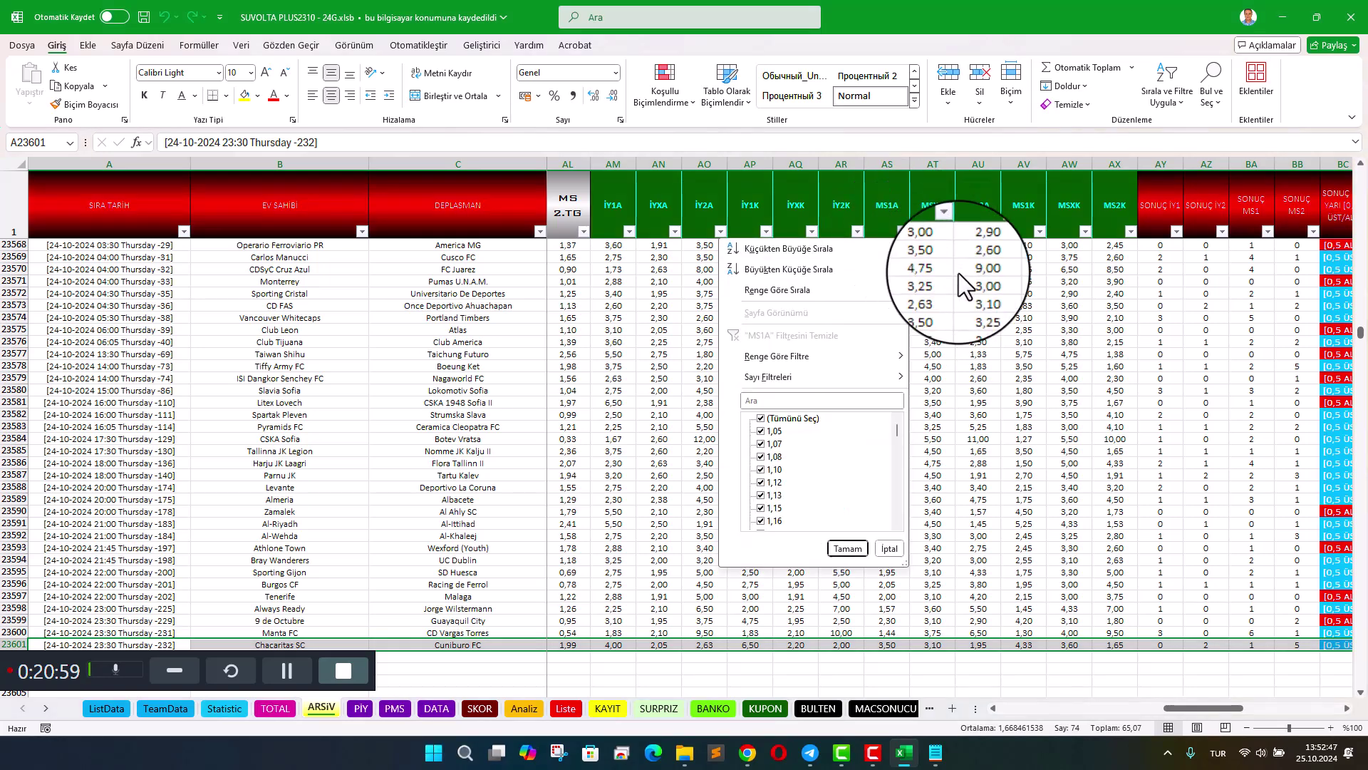
left_click(791, 418)
scroll(826, 485, "down", 2)
scroll(826, 486, "down", 4)
left_click(777, 470)
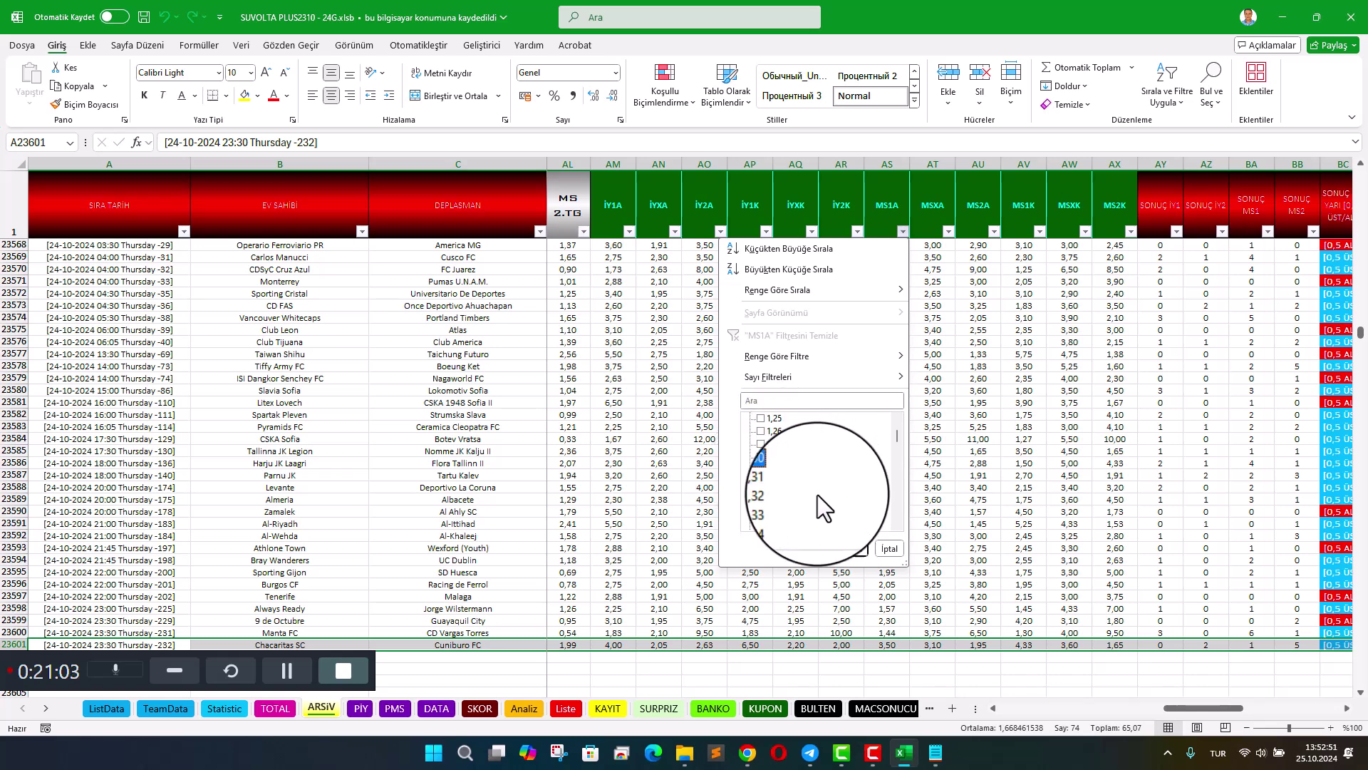
left_click(840, 550)
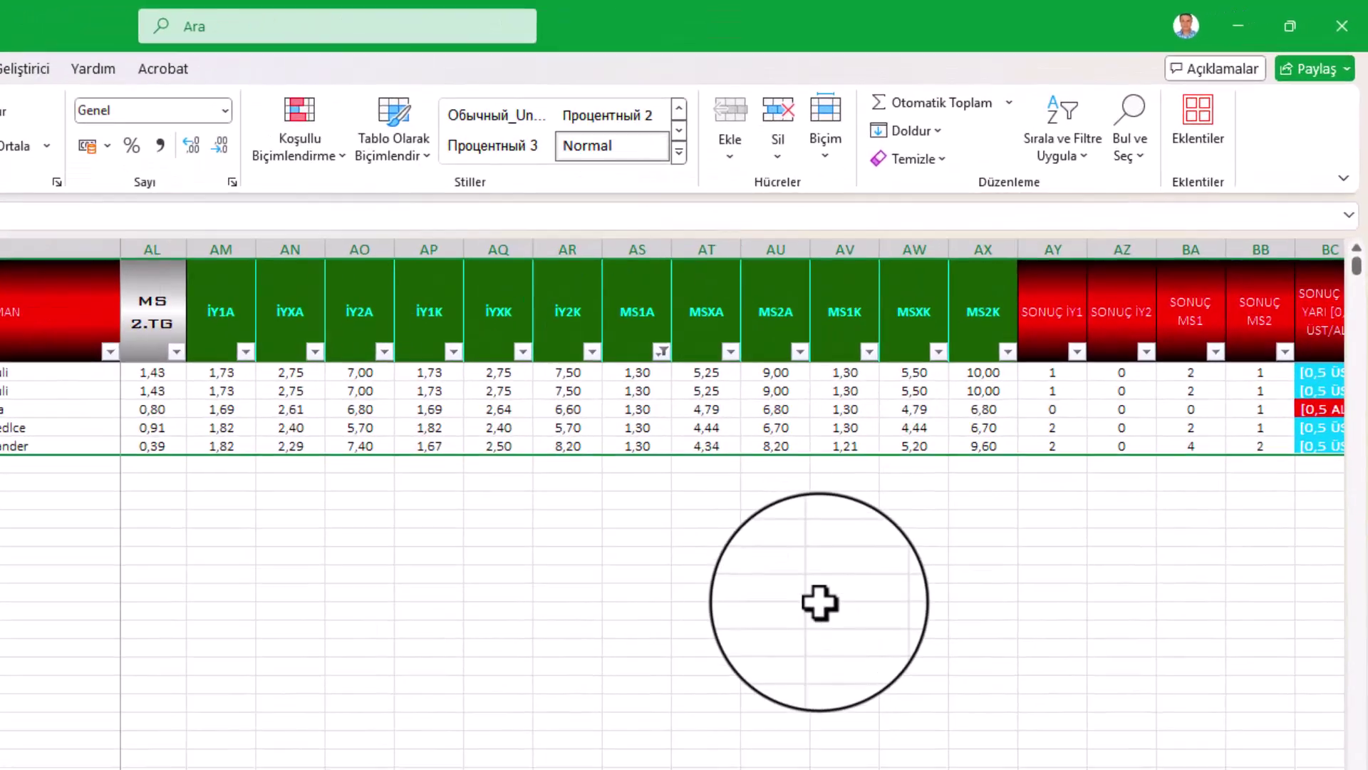
scroll(671, 449, "right", 3)
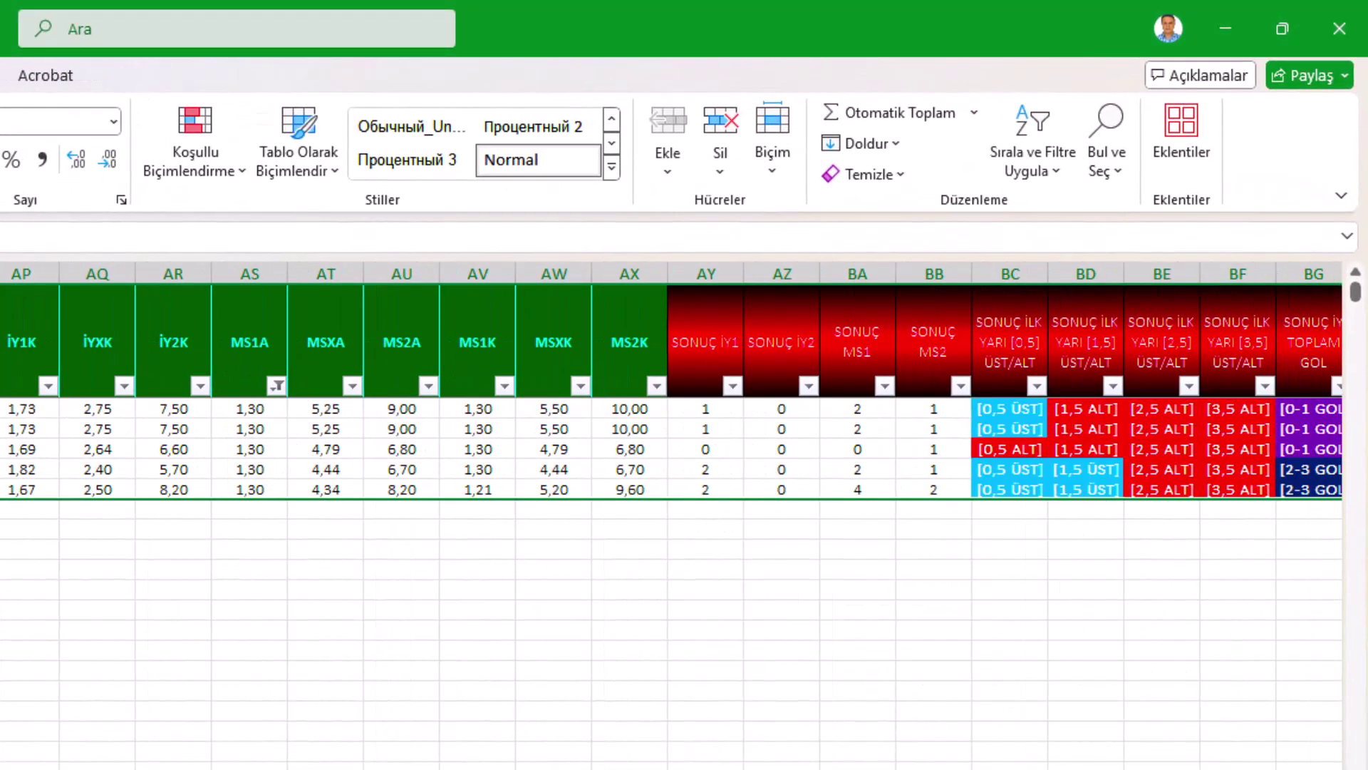
scroll(671, 449, "right", 2)
scroll(670, 449, "right", 1)
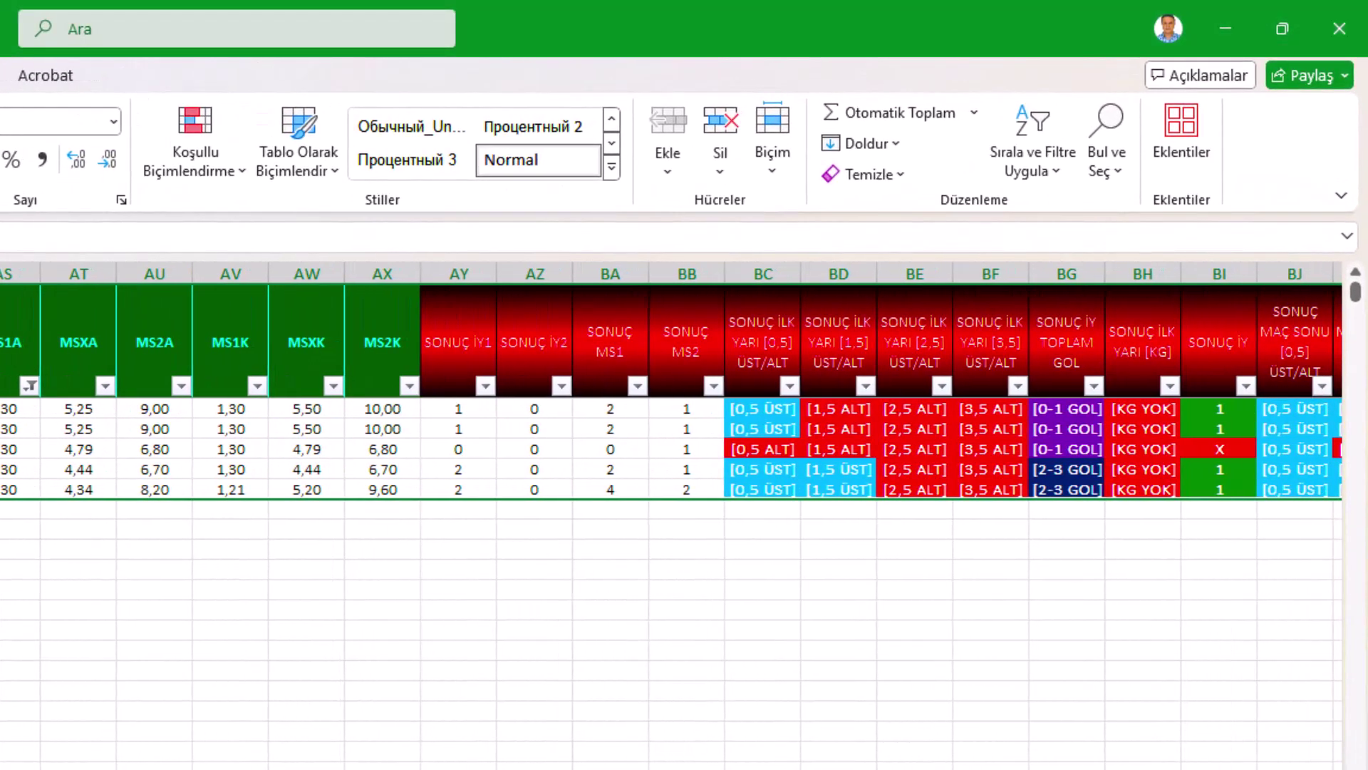
scroll(670, 450, "right", 1)
scroll(670, 449, "right", 1)
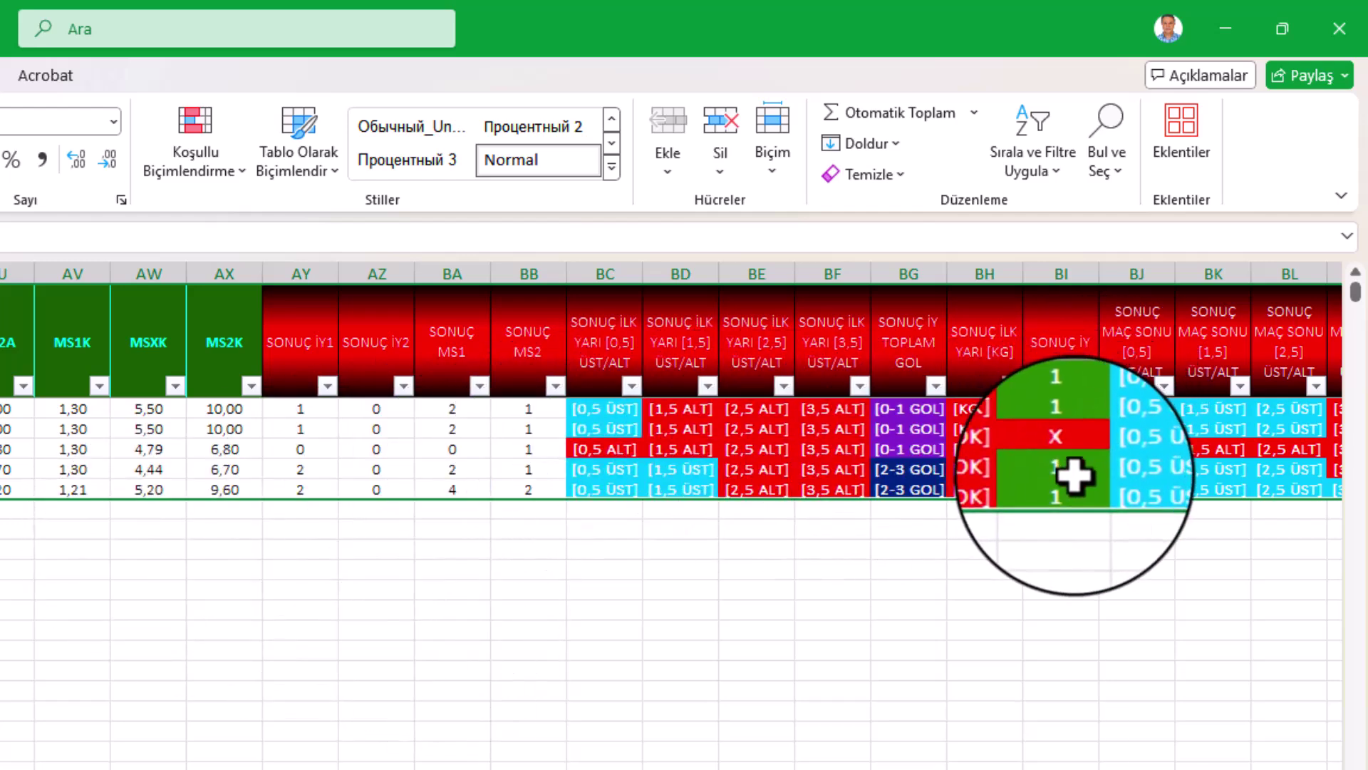
scroll(672, 393, "right", 5)
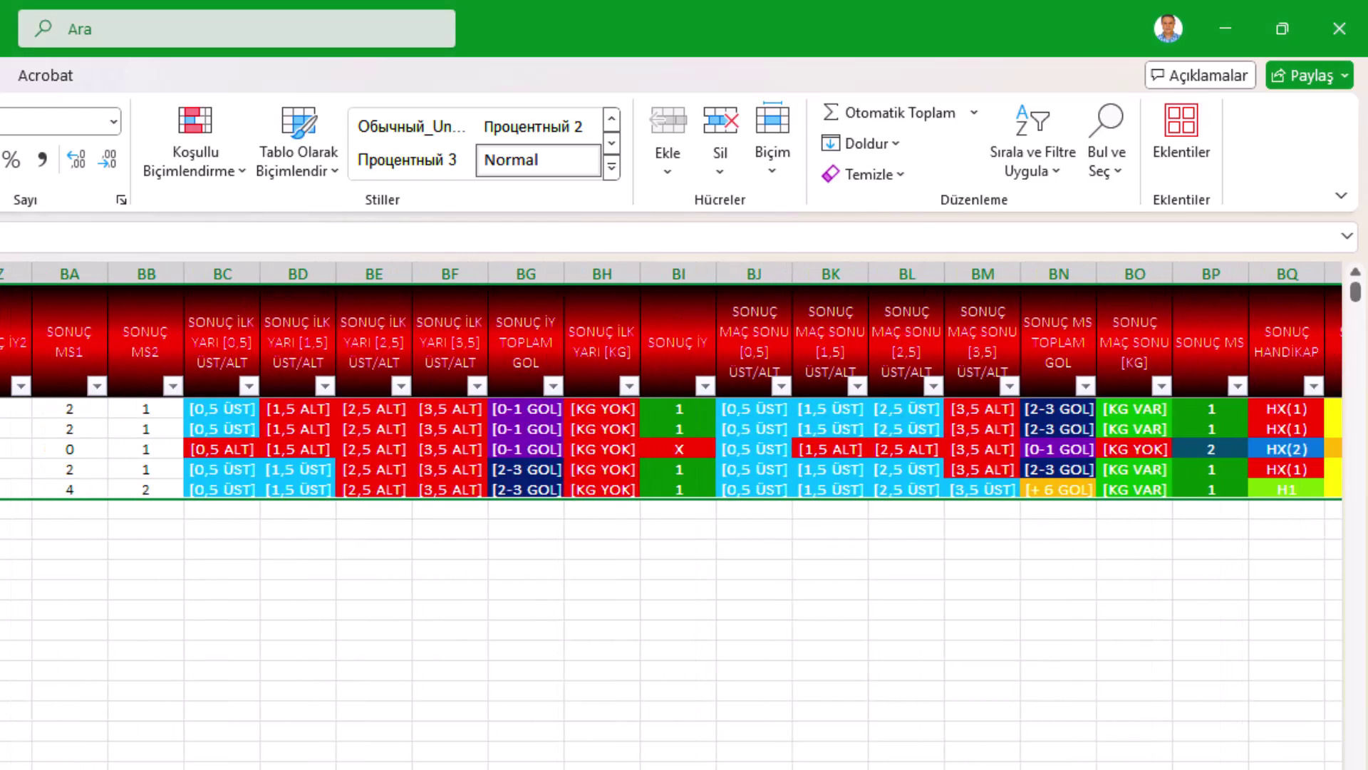
scroll(672, 392, "right", 5)
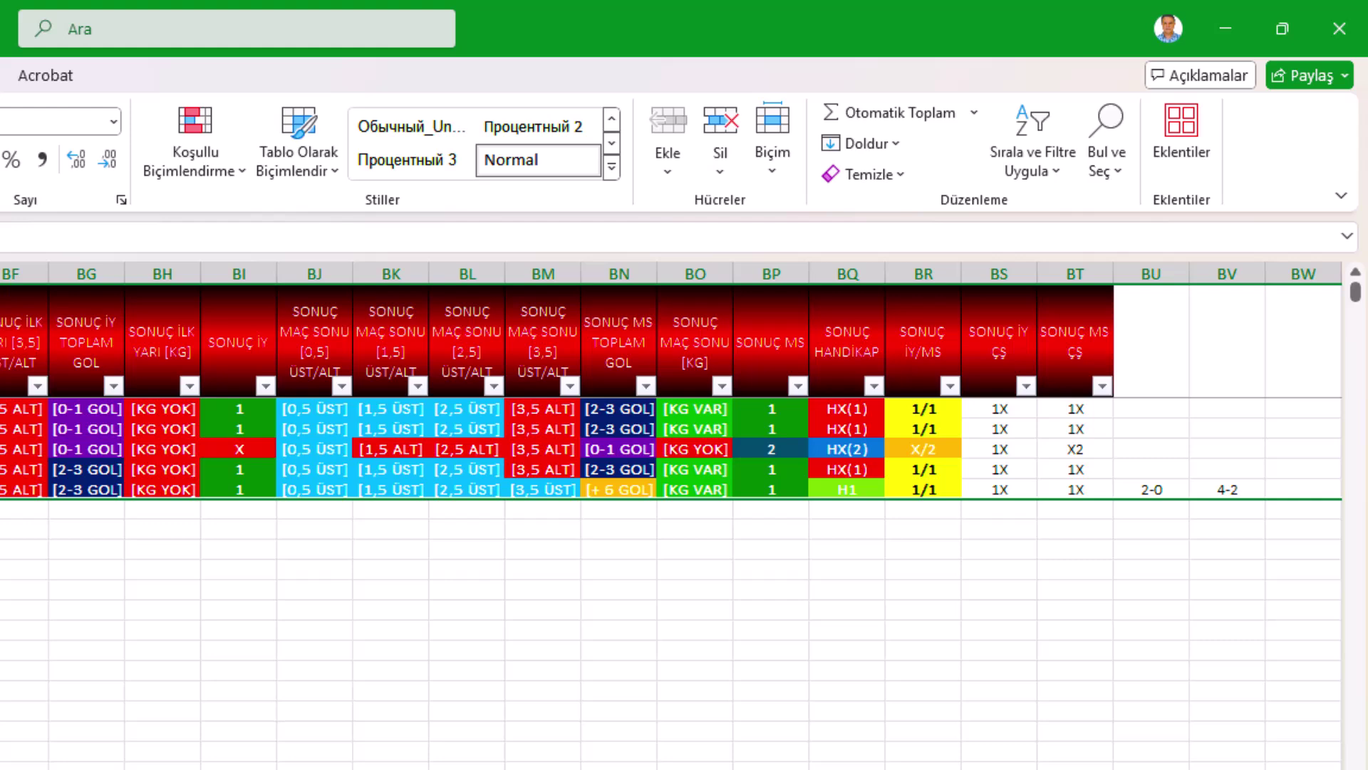
scroll(671, 392, "left", 7)
scroll(672, 392, "left", 4)
scroll(671, 392, "left", 3)
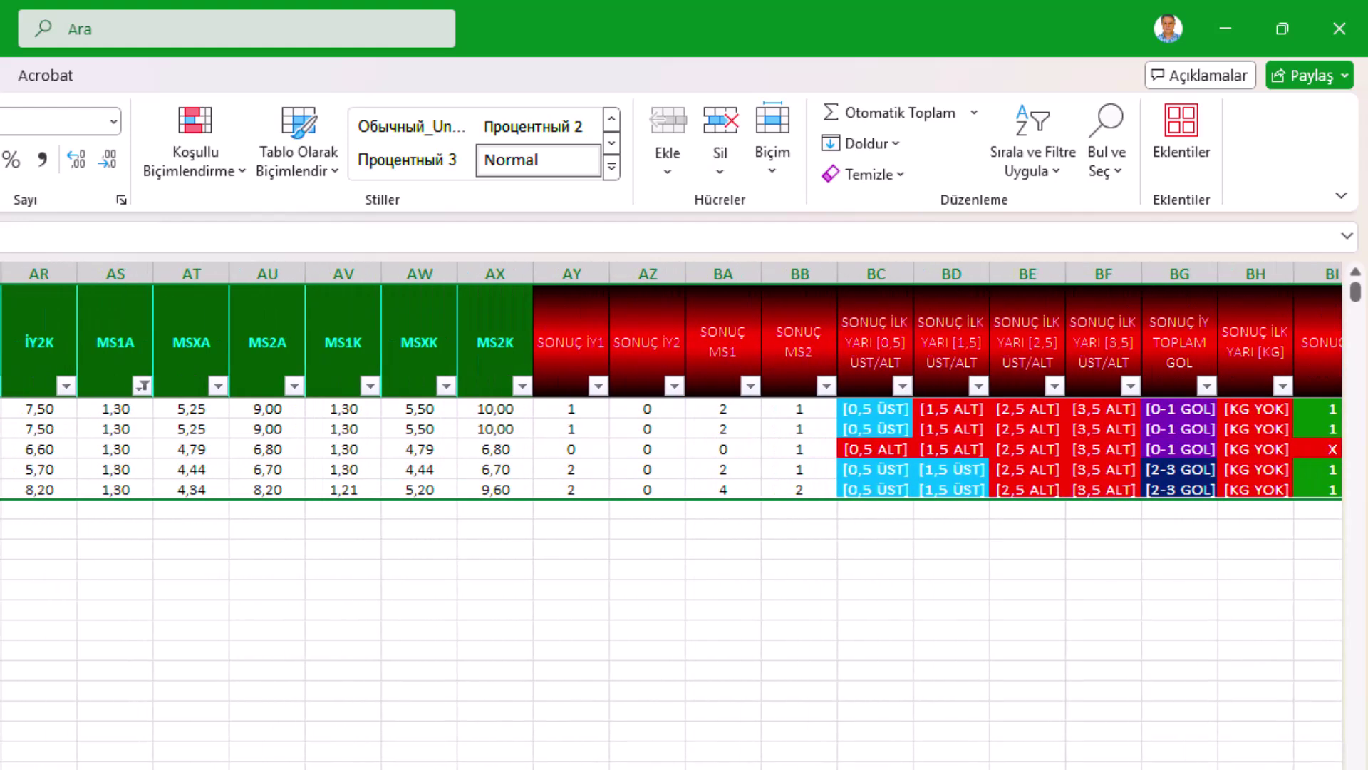
scroll(671, 393, "left", 2)
scroll(671, 392, "left", 5)
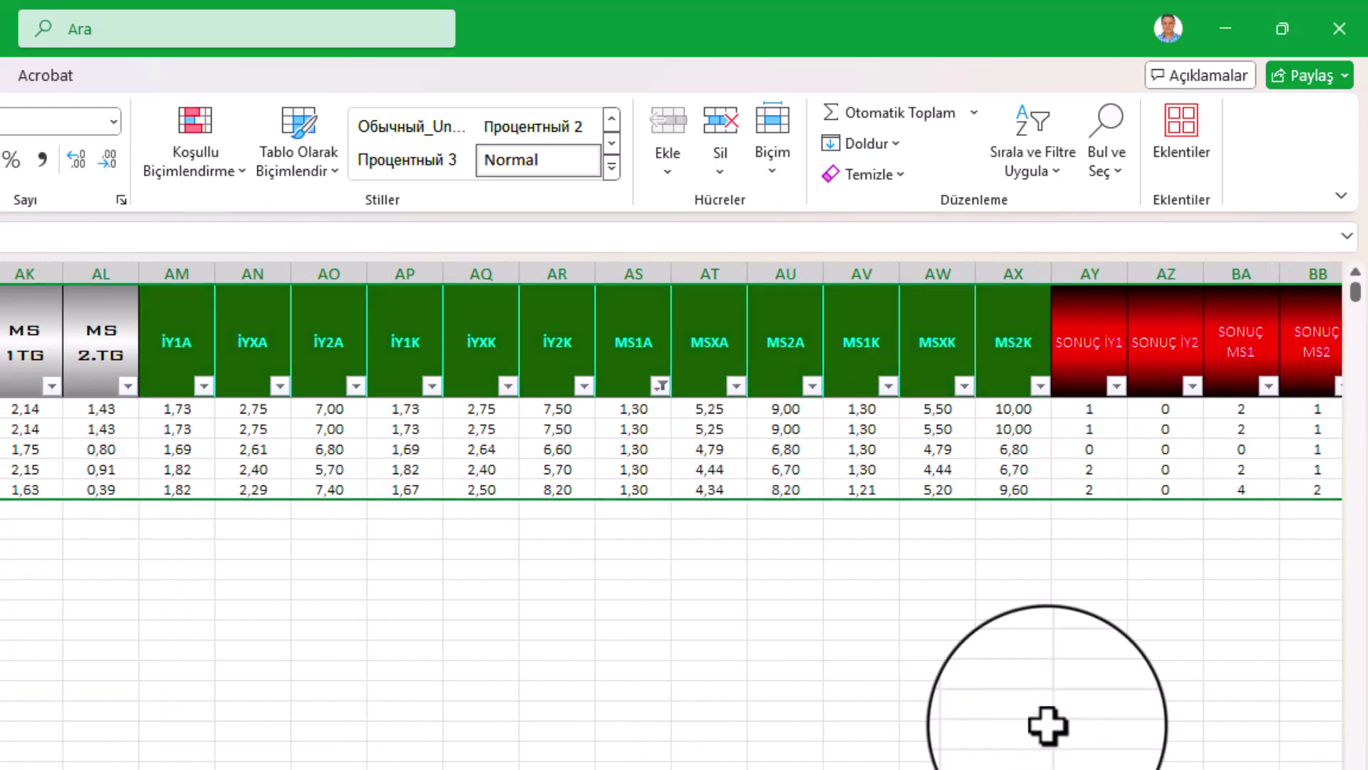
Step: Clear the MS1A filter and scroll down the full archive to the 20-10-2024 fixtures
left_click(660, 387)
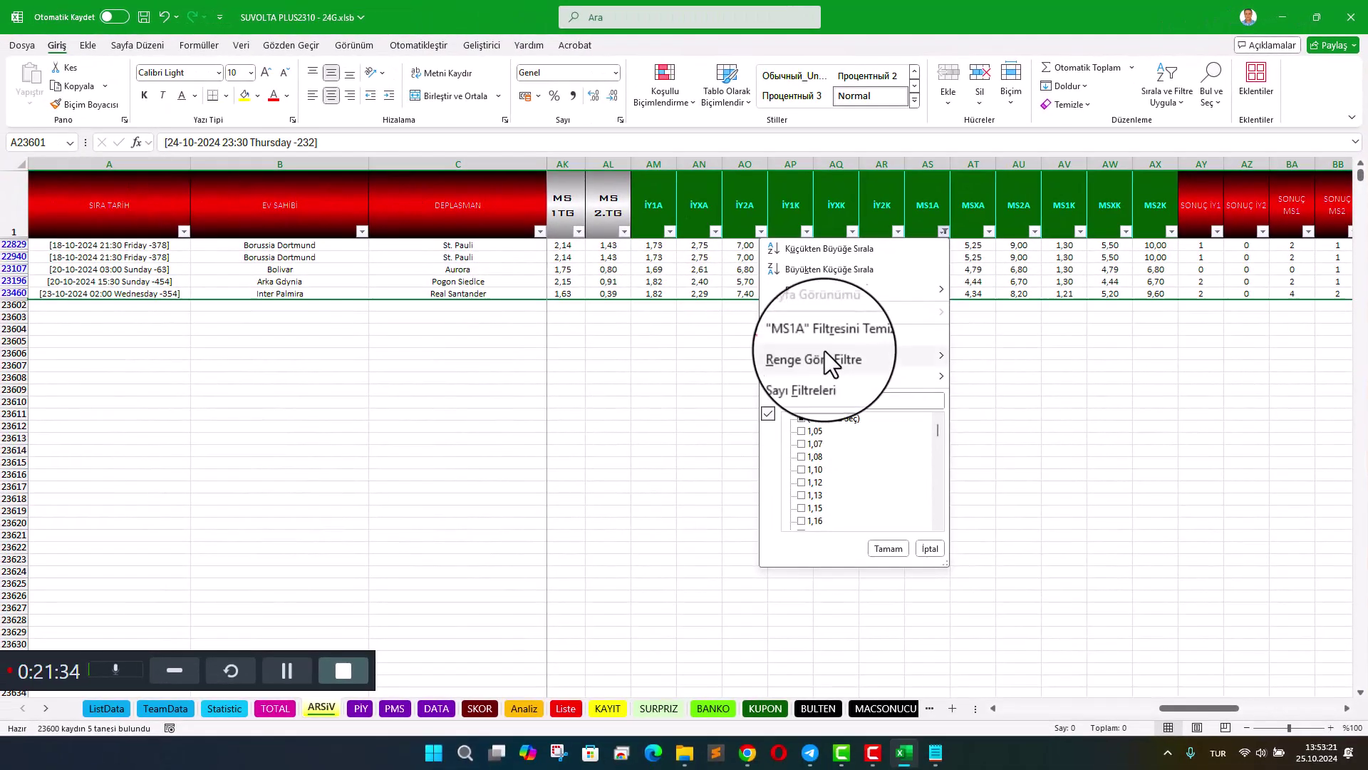
left_click(821, 333)
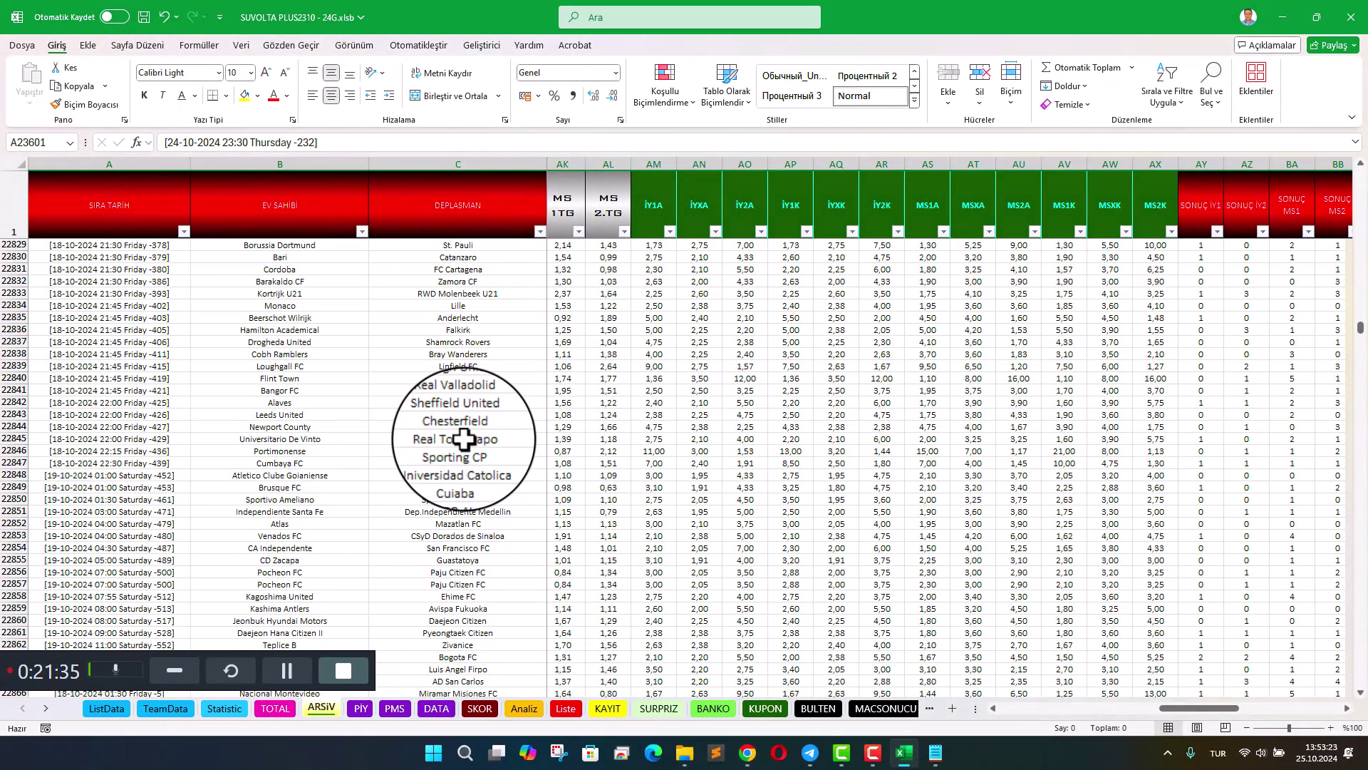
left_click(668, 432)
scroll(749, 442, "down", 8)
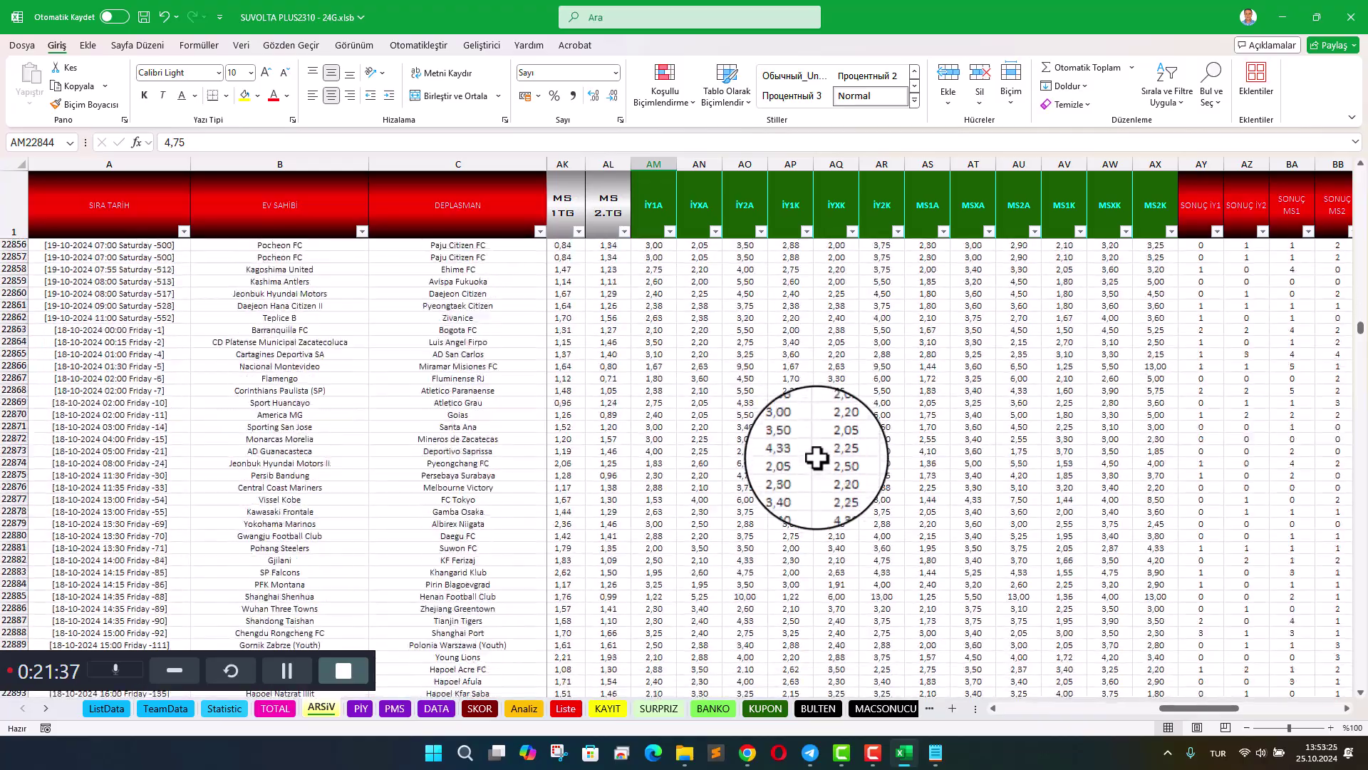
scroll(788, 459, "down", 7)
scroll(818, 458, "down", 10)
scroll(816, 457, "down", 7)
scroll(817, 458, "down", 8)
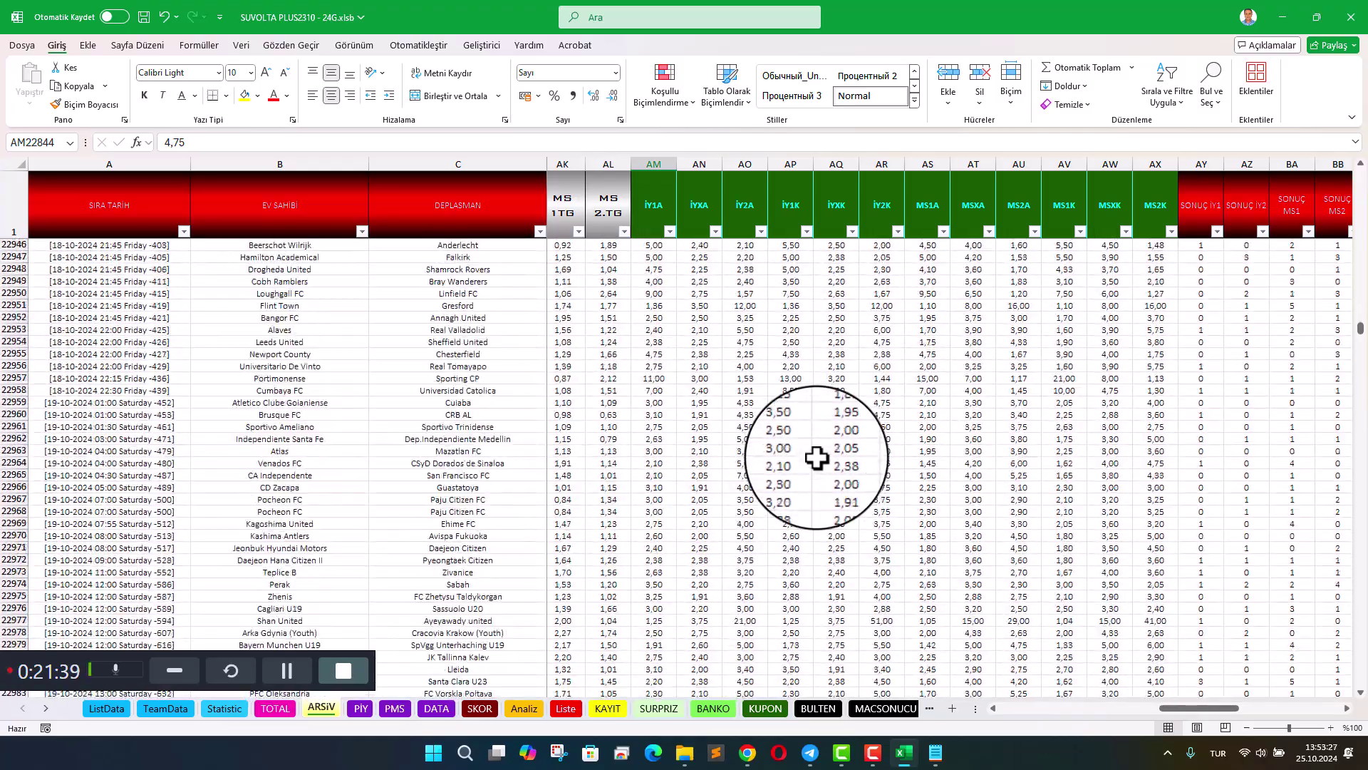
scroll(817, 458, "down", 10)
scroll(816, 457, "down", 3)
scroll(816, 458, "down", 3)
scroll(817, 458, "down", 3)
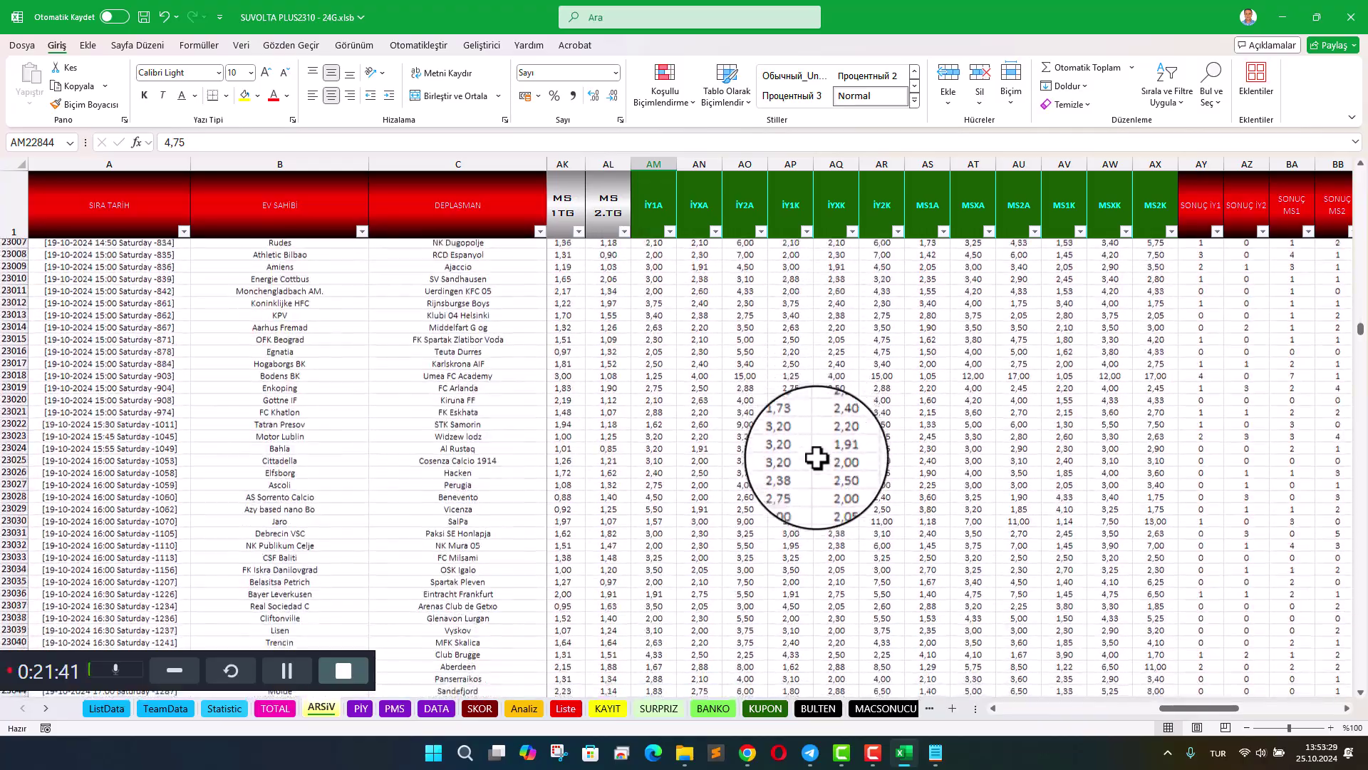
scroll(817, 458, "down", 3)
scroll(817, 458, "down", 4)
scroll(817, 458, "down", 4)
scroll(817, 457, "down", 4)
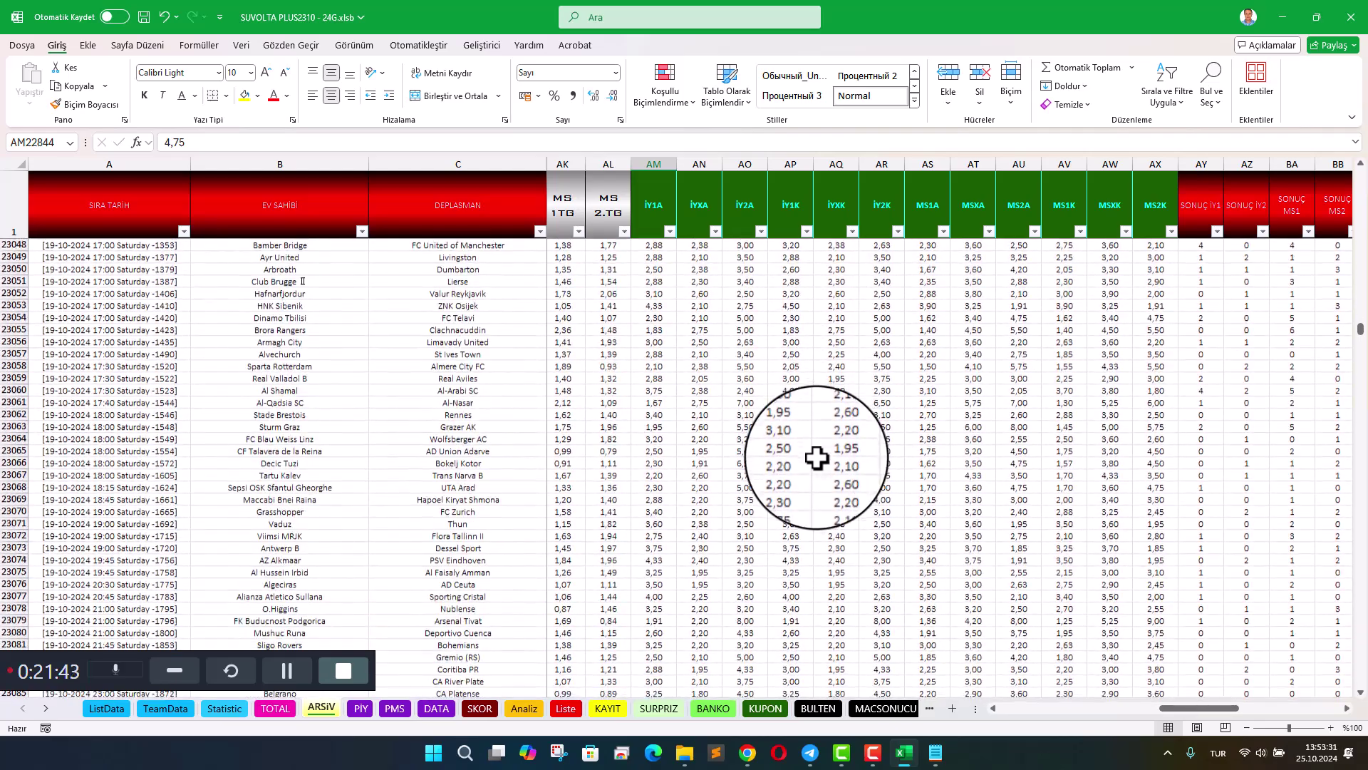
scroll(816, 457, "down", 3)
scroll(818, 458, "down", 4)
scroll(817, 459, "down", 5)
scroll(817, 457, "down", 4)
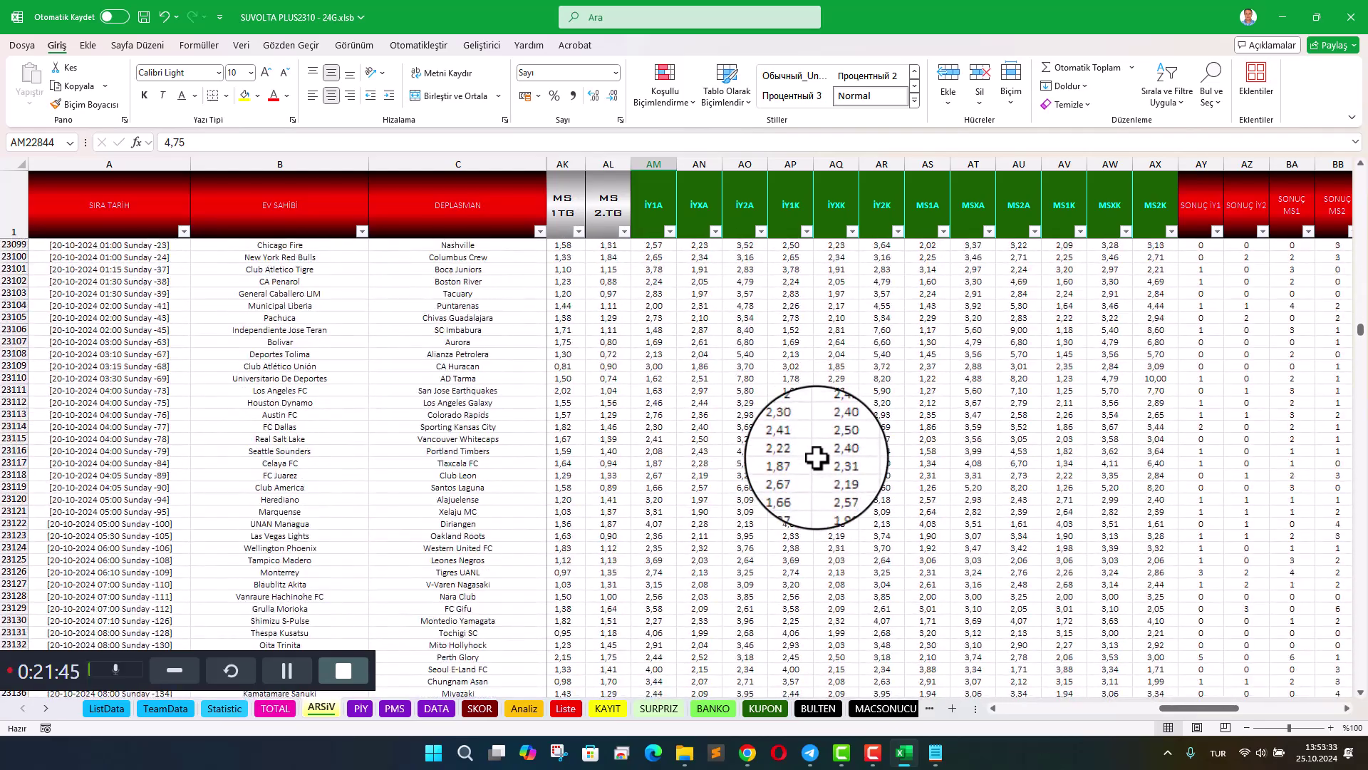
scroll(816, 458, "down", 3)
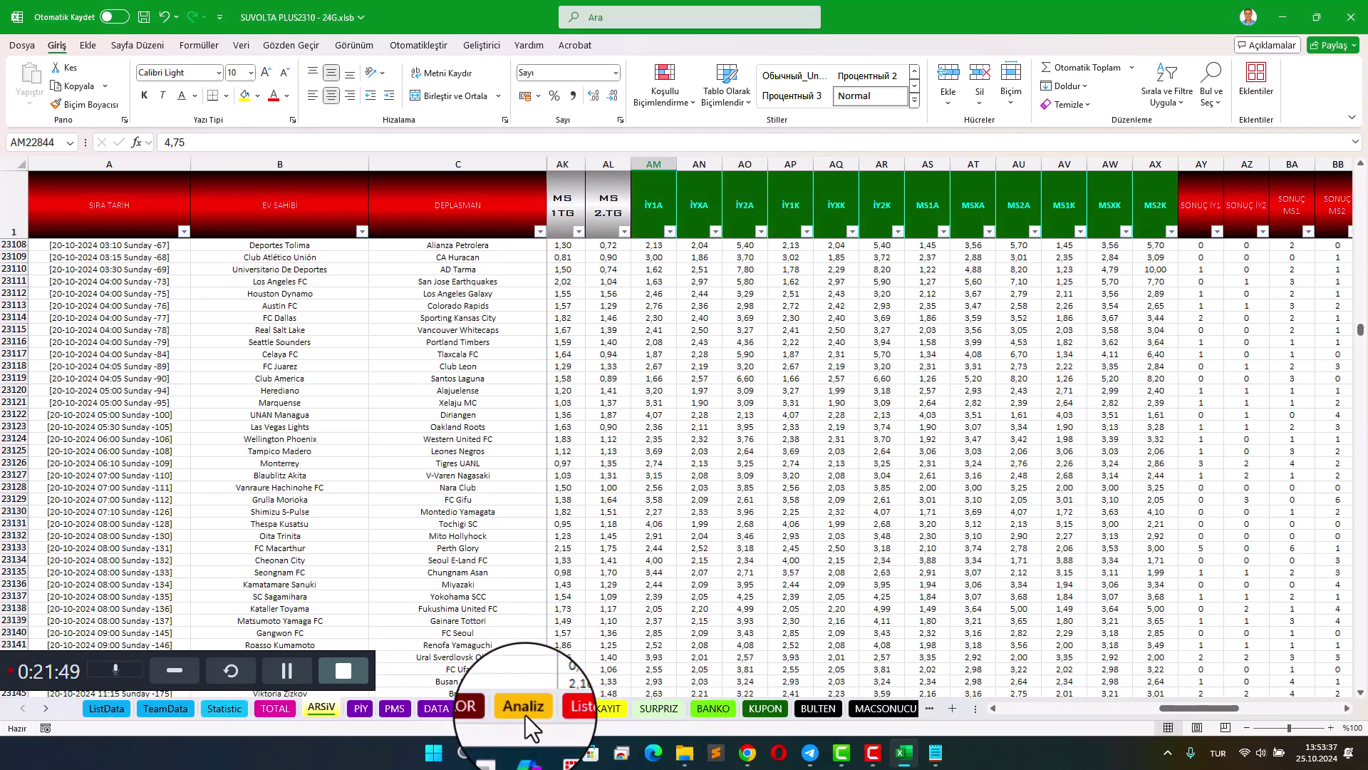
Step: Scroll through the BANKO sheet's picked matches, then switch to the four-pick KUPON sheet
left_click(710, 710)
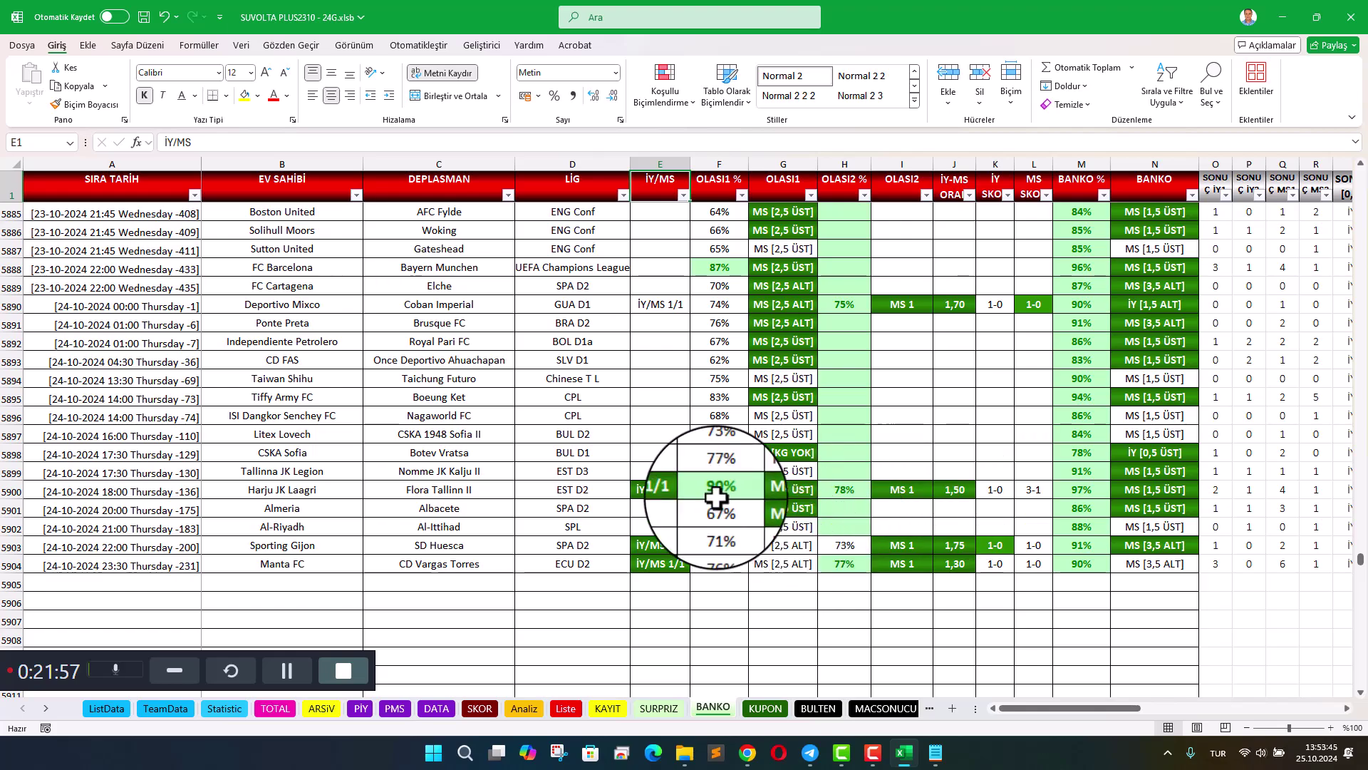
scroll(717, 498, "up", 7)
scroll(717, 498, "up", 1)
scroll(717, 497, "down", 2)
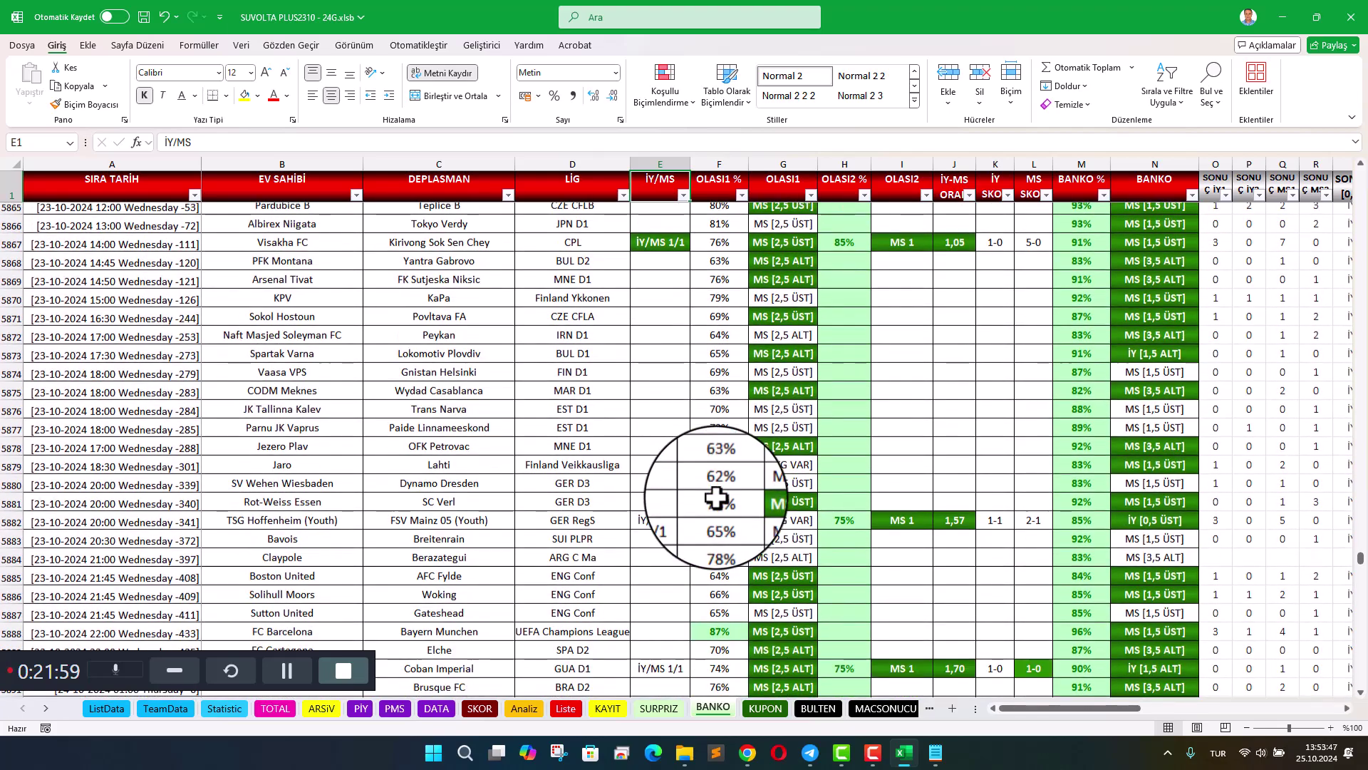
scroll(716, 497, "down", 4)
scroll(716, 497, "down", 5)
scroll(717, 497, "up", 3)
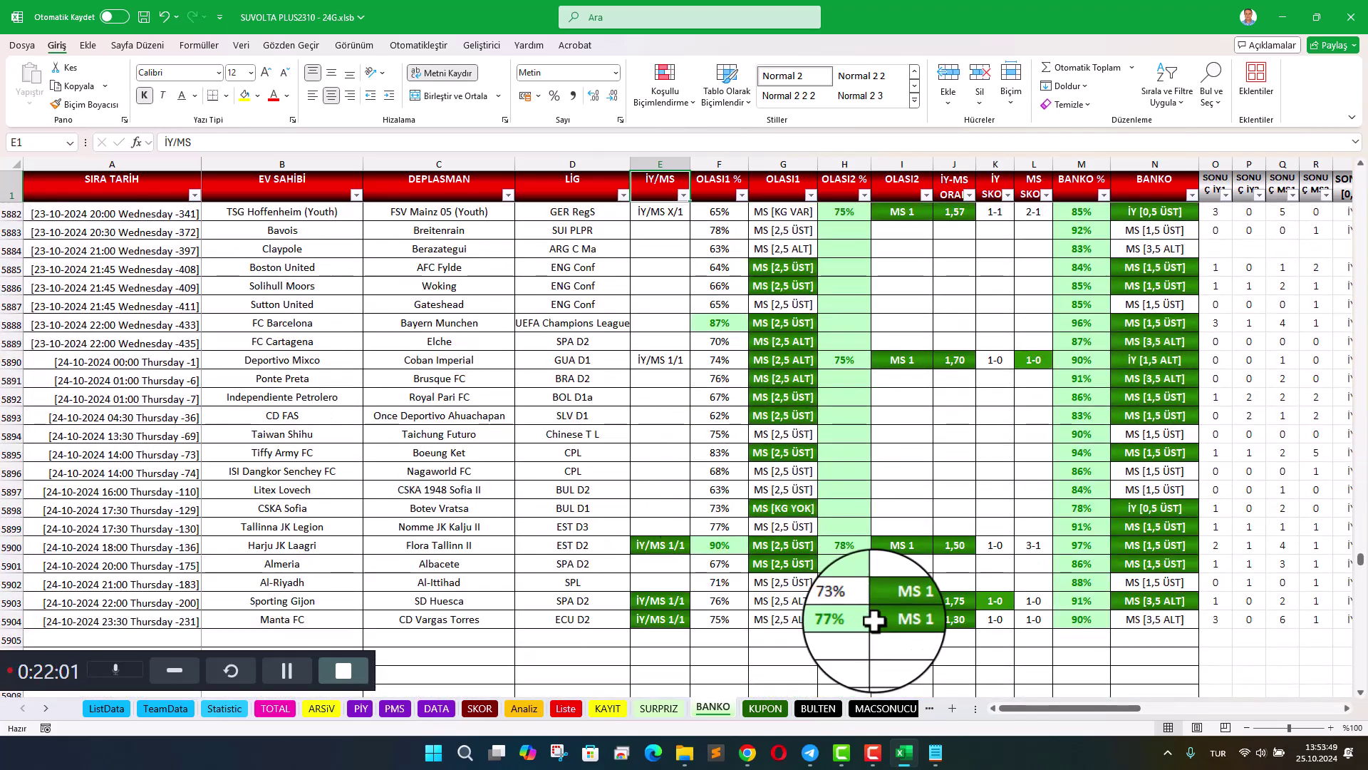
left_click(757, 706)
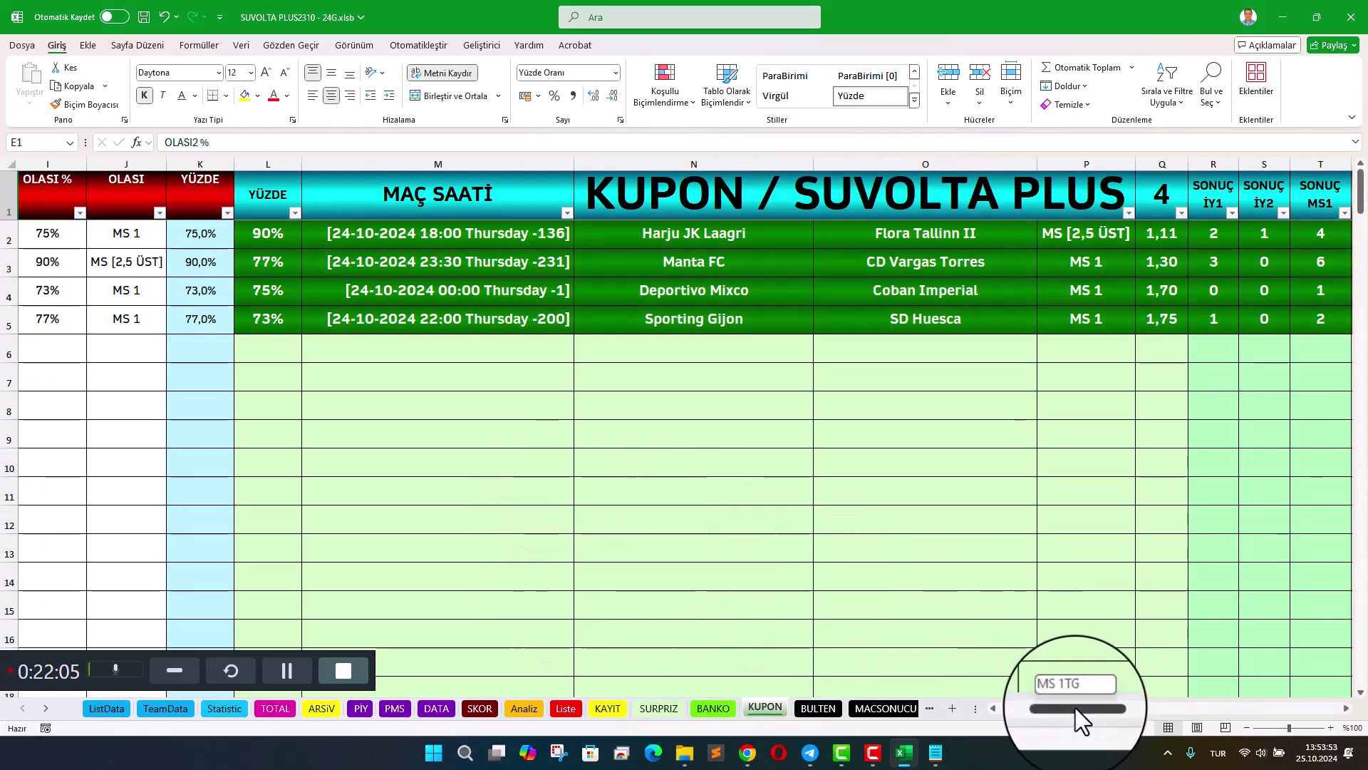
left_click_drag(1075, 708, 1086, 708)
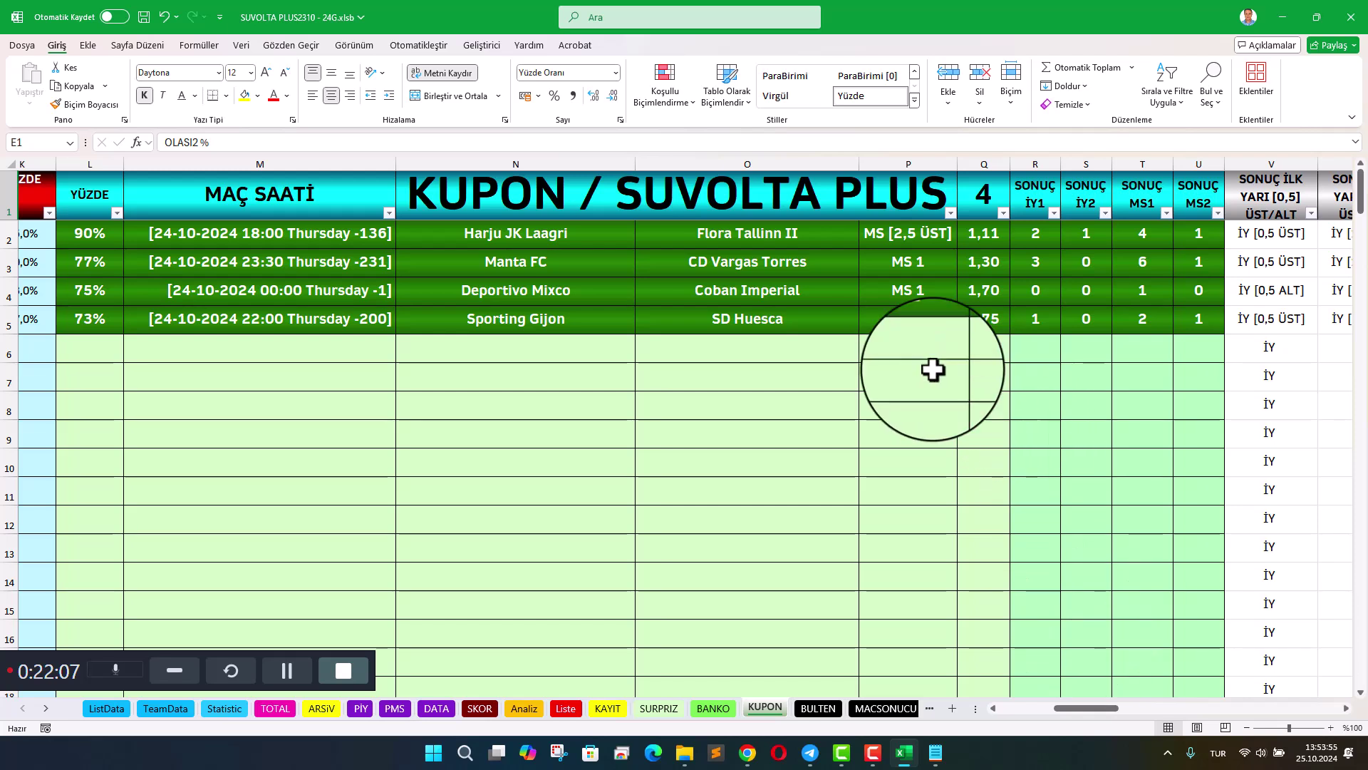